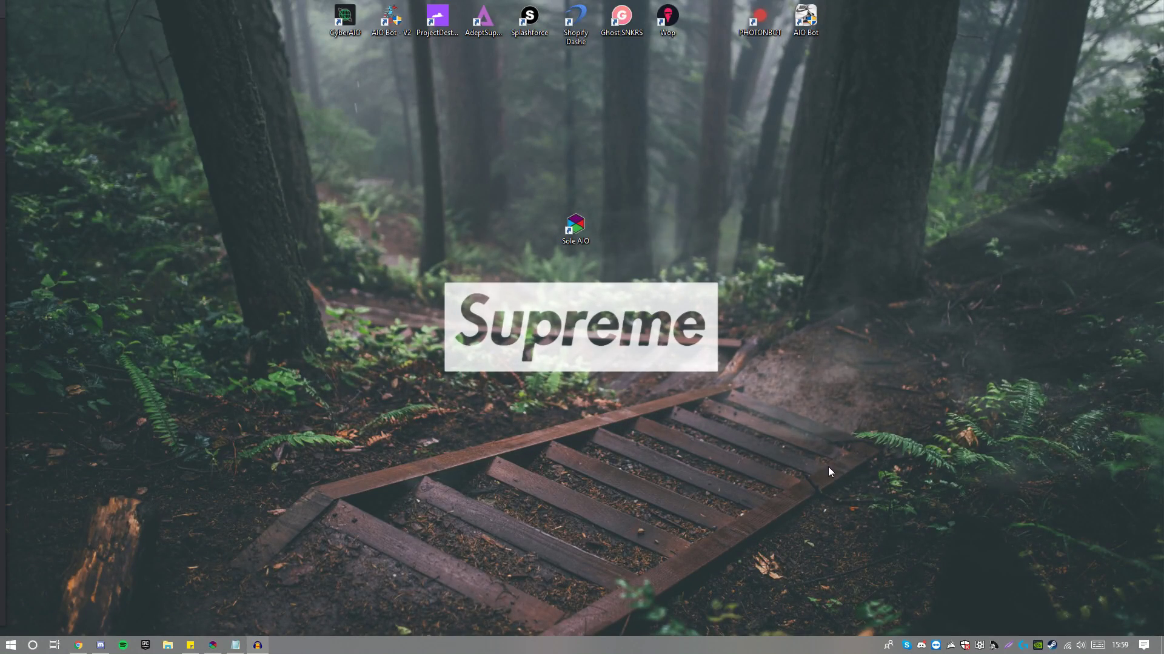
Launch Sole AIO from its desktop shortcut and move its window up and left
left_click(585, 239)
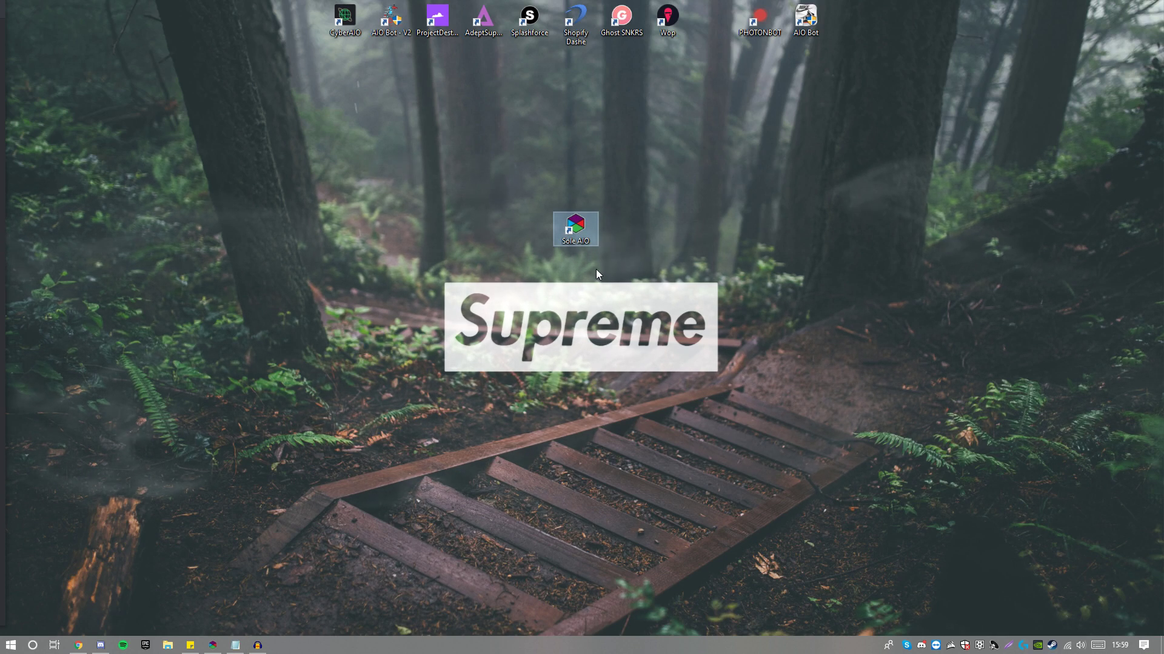
left_click(474, 170)
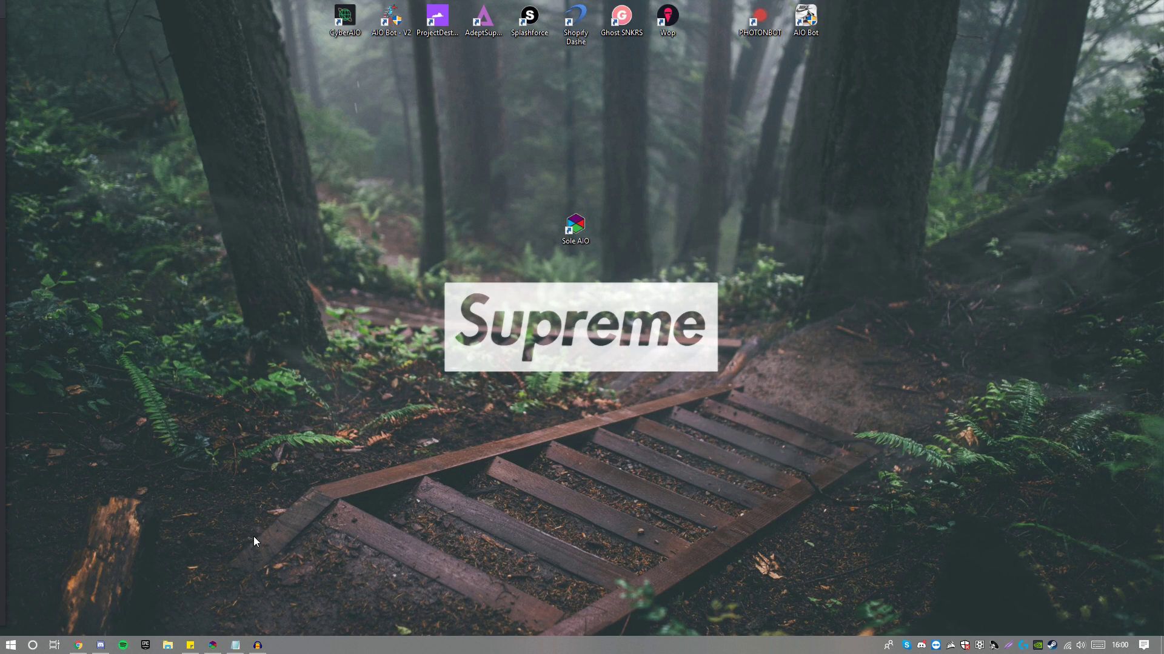
left_click_drag(562, 222, 555, 221)
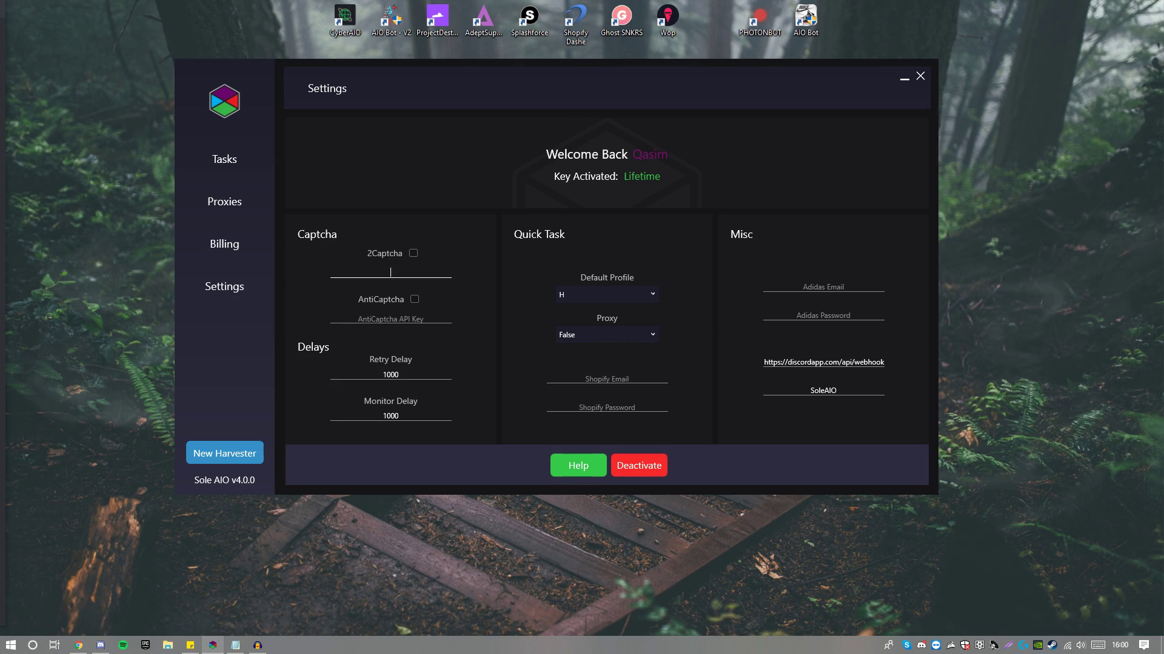
mouse_move(590, 85)
left_mouse_down()
mouse_move(553, 100)
mouse_move(579, 91)
left_mouse_up()
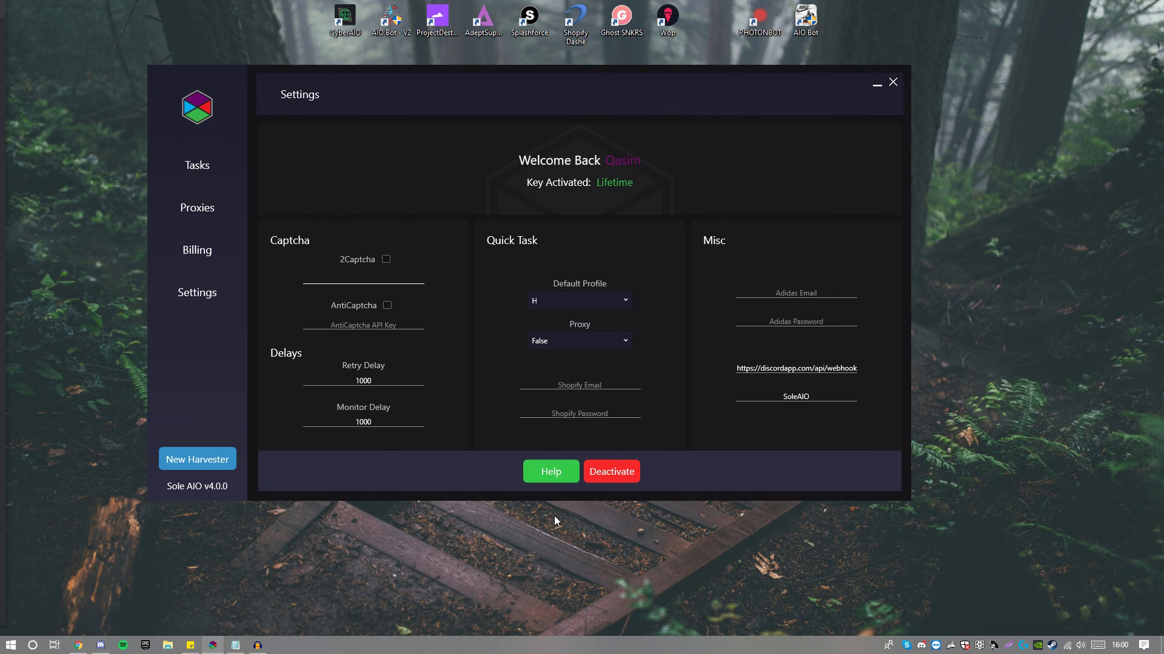
left_click_drag(565, 108, 580, 88)
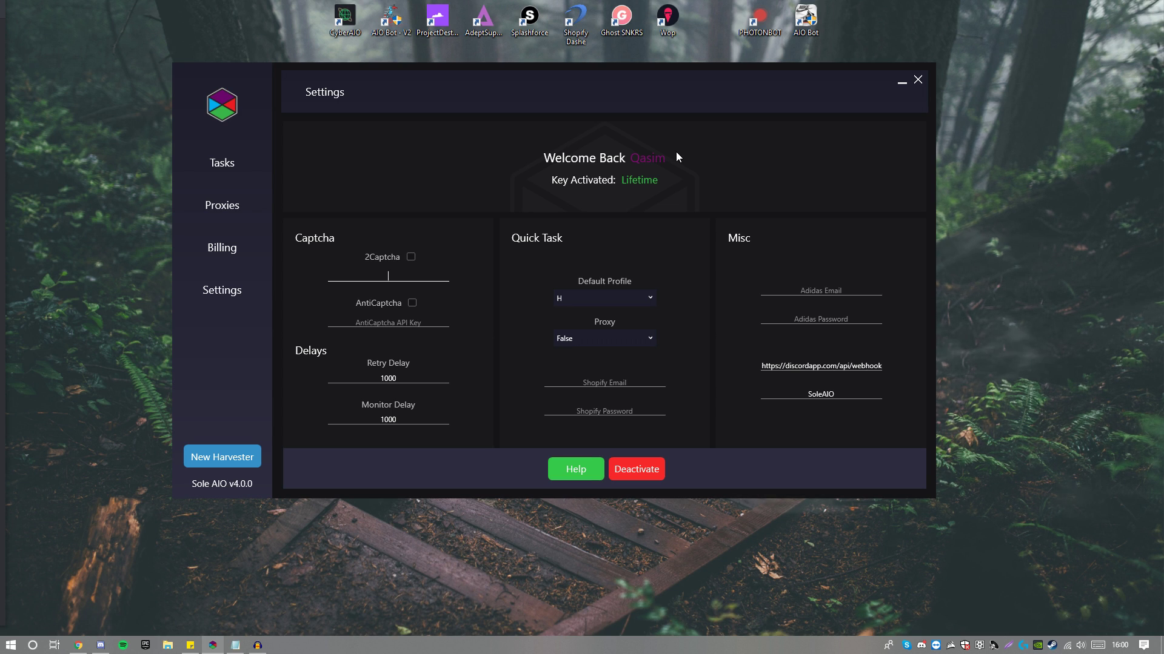
left_click_drag(651, 73, 609, 65)
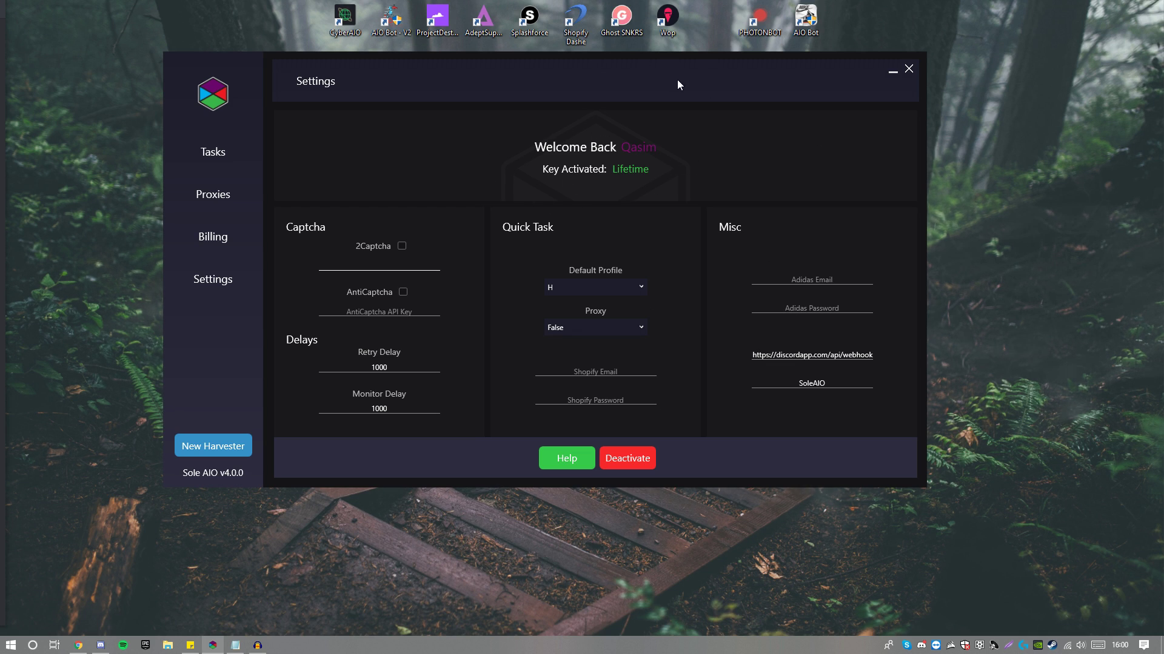
left_click_drag(678, 80, 710, 118)
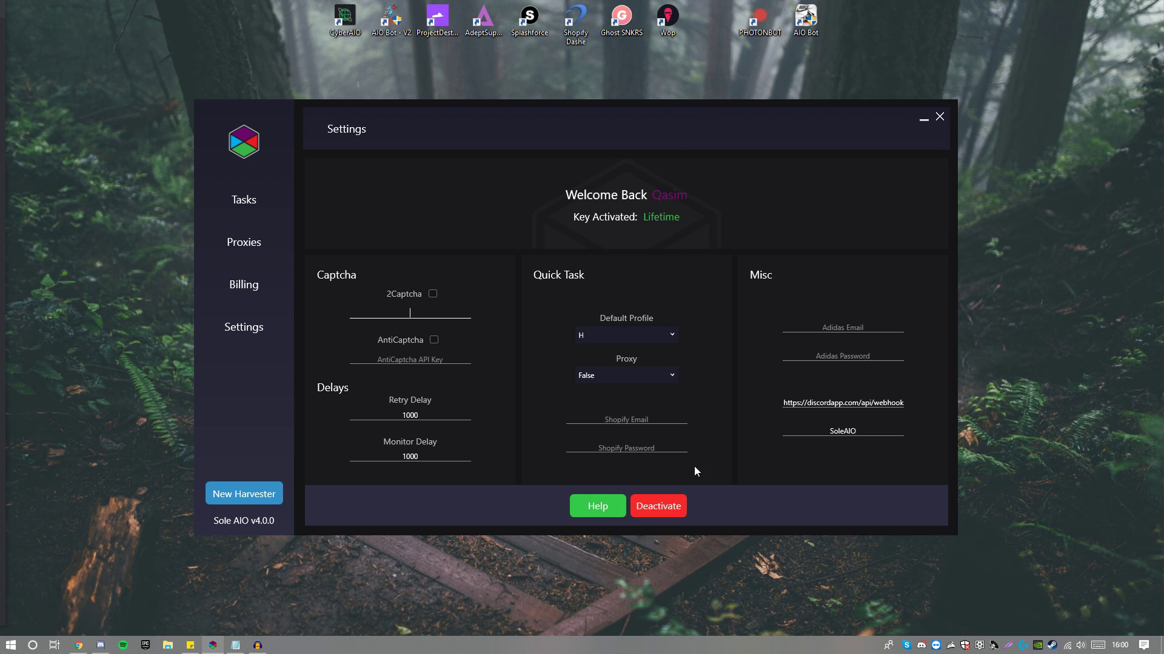
left_click_drag(532, 135, 536, 86)
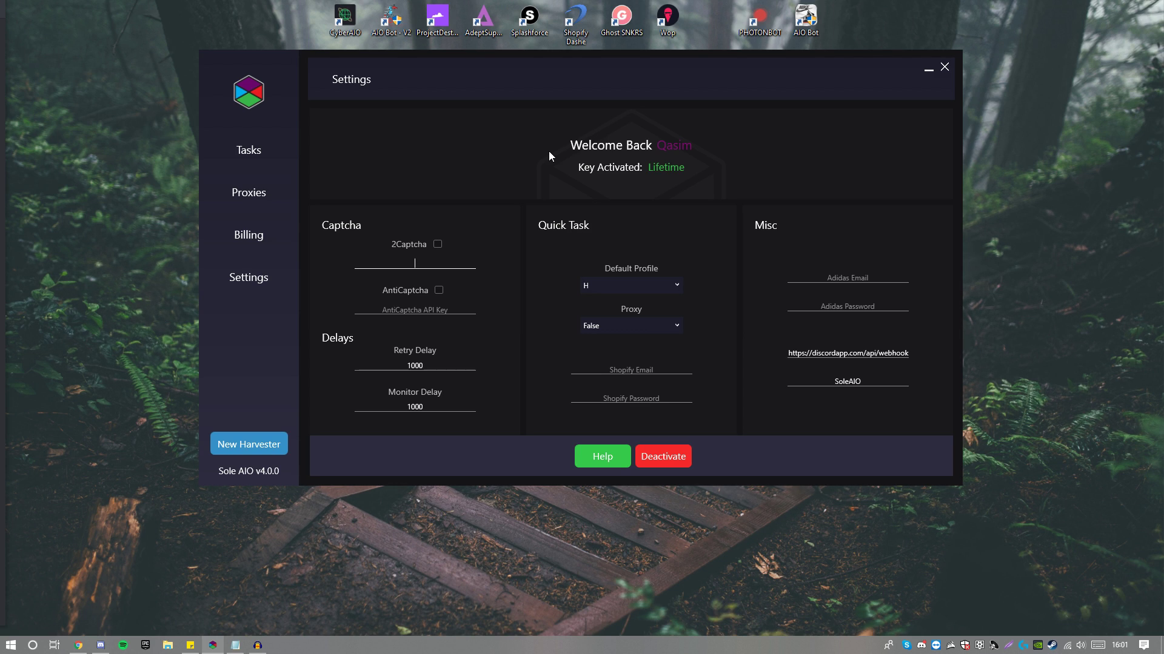
left_click(447, 247)
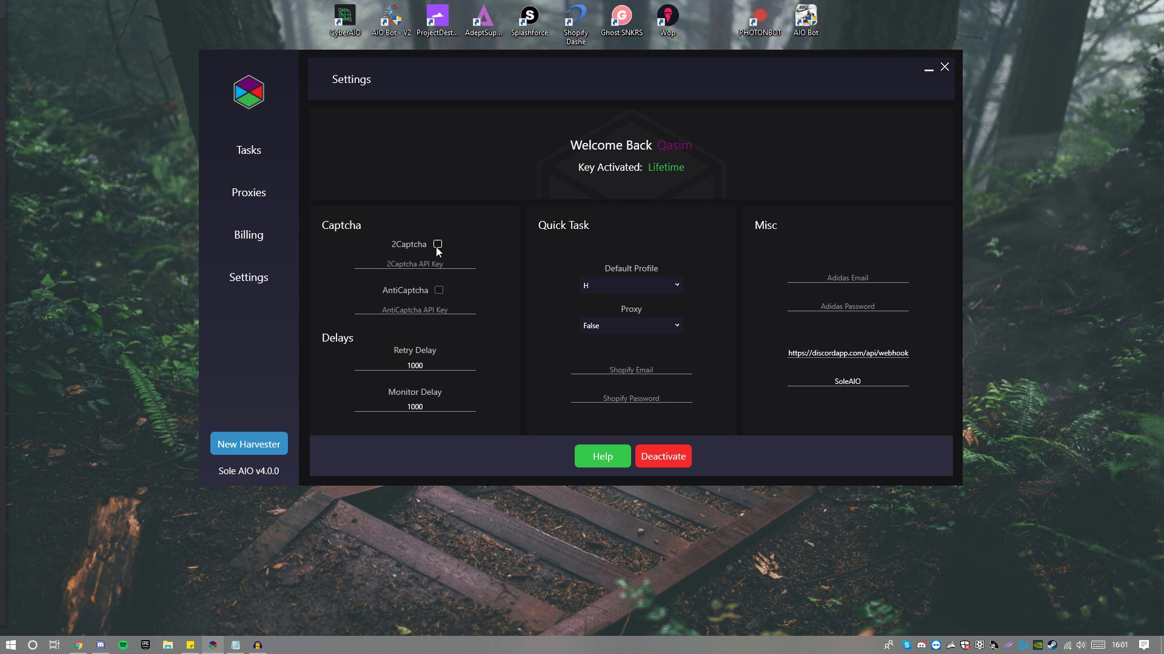
left_click(437, 244)
left_click(436, 247)
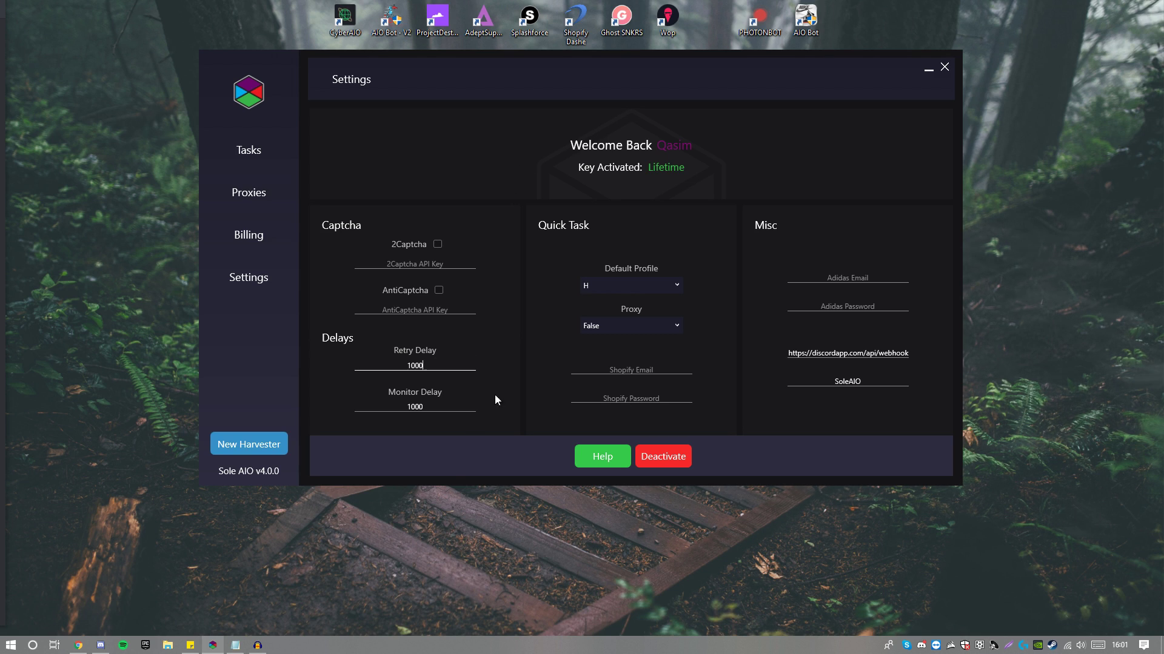
left_click(450, 403)
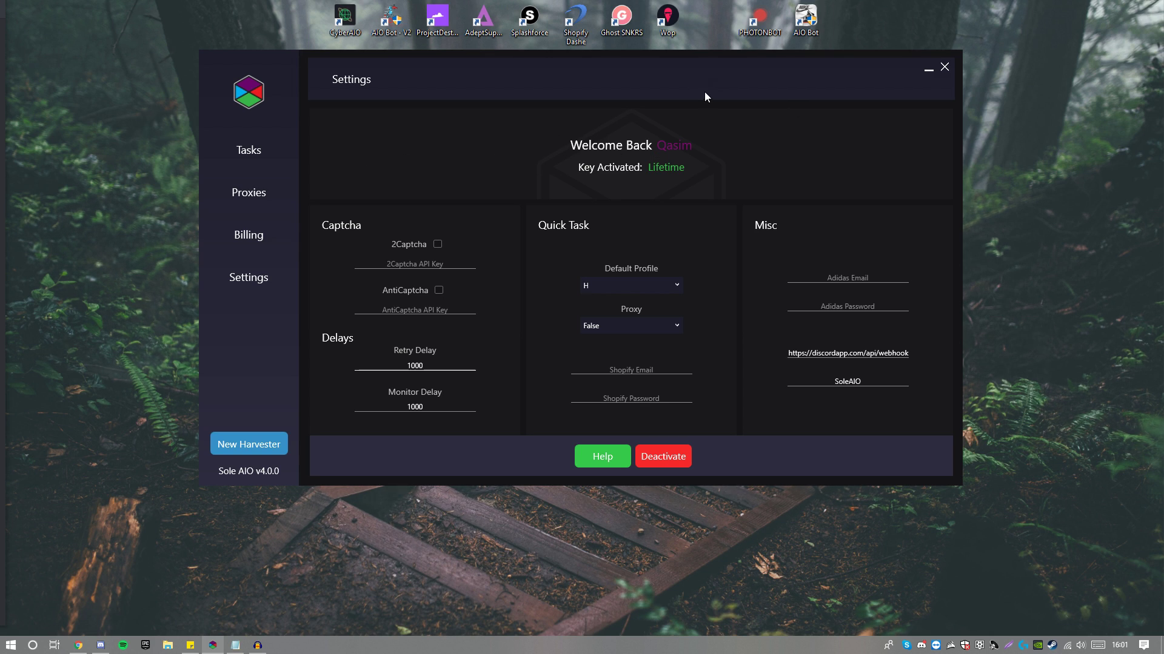
Check the Default Profile choices, keeping profile H selected
left_click_drag(576, 52, 600, 64)
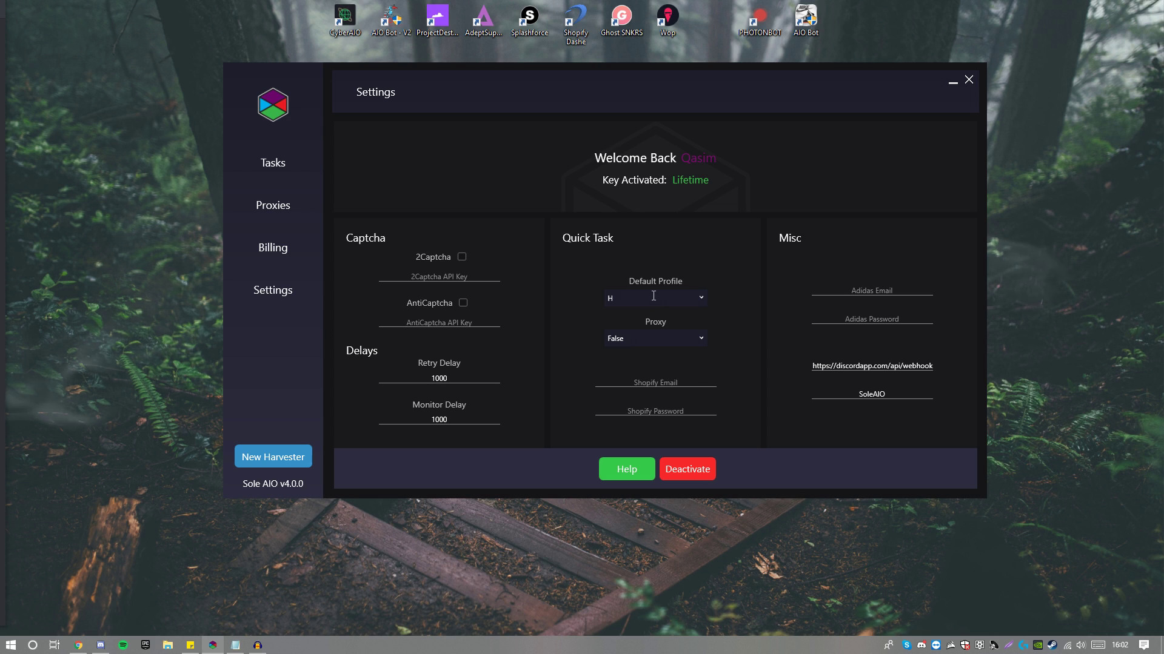
left_click(613, 298)
left_click(760, 276)
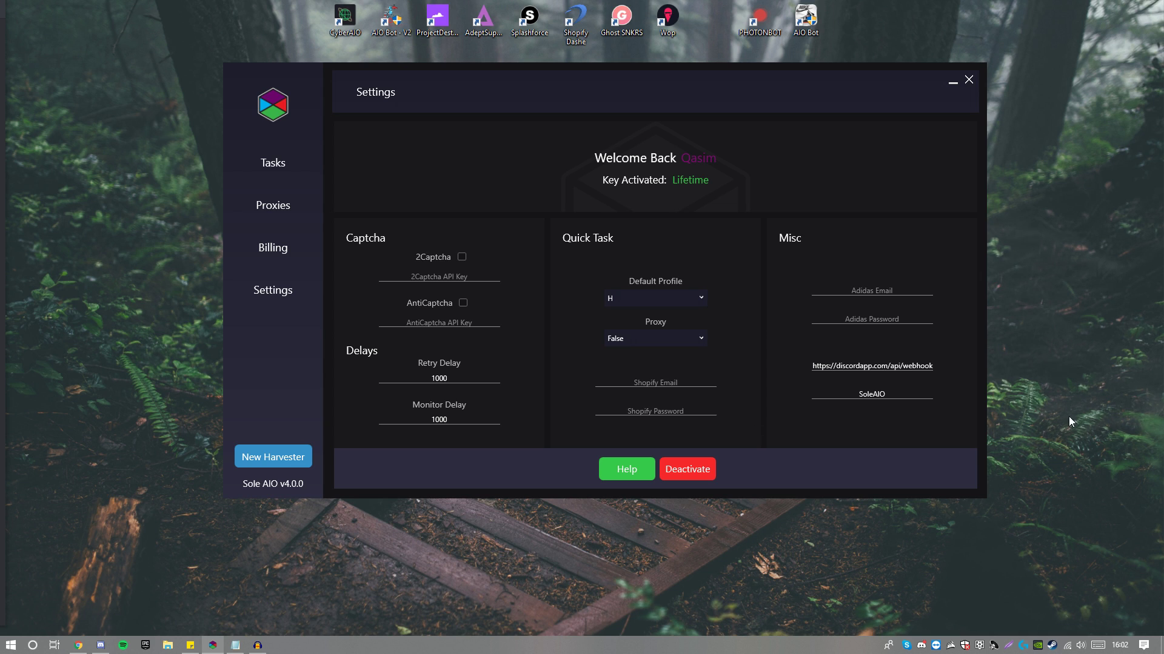
Highlight the SoleAIO webhook name, then bring Discord to the front
left_click_drag(759, 221, 617, 198)
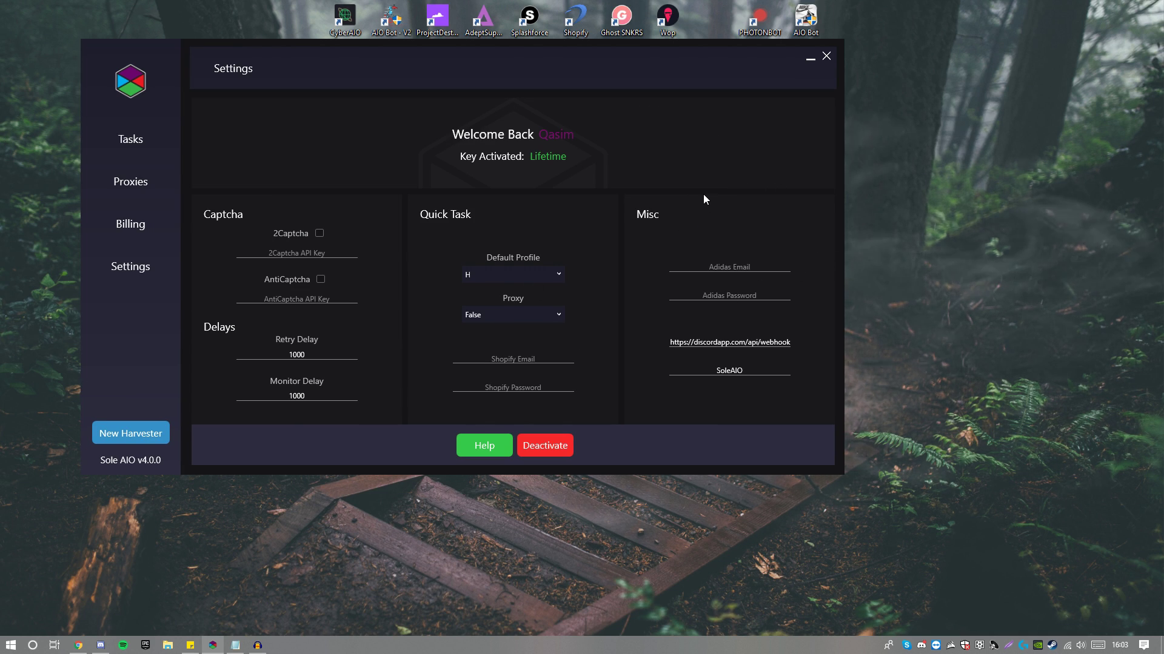
left_click(749, 374)
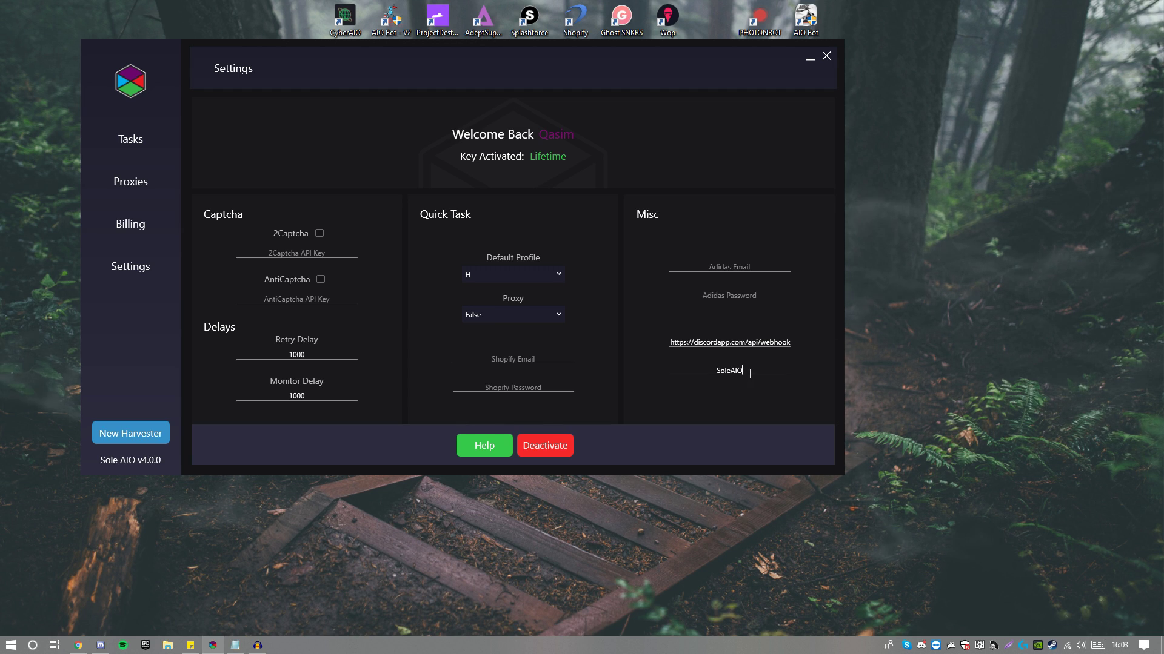
left_click_drag(750, 373, 661, 372)
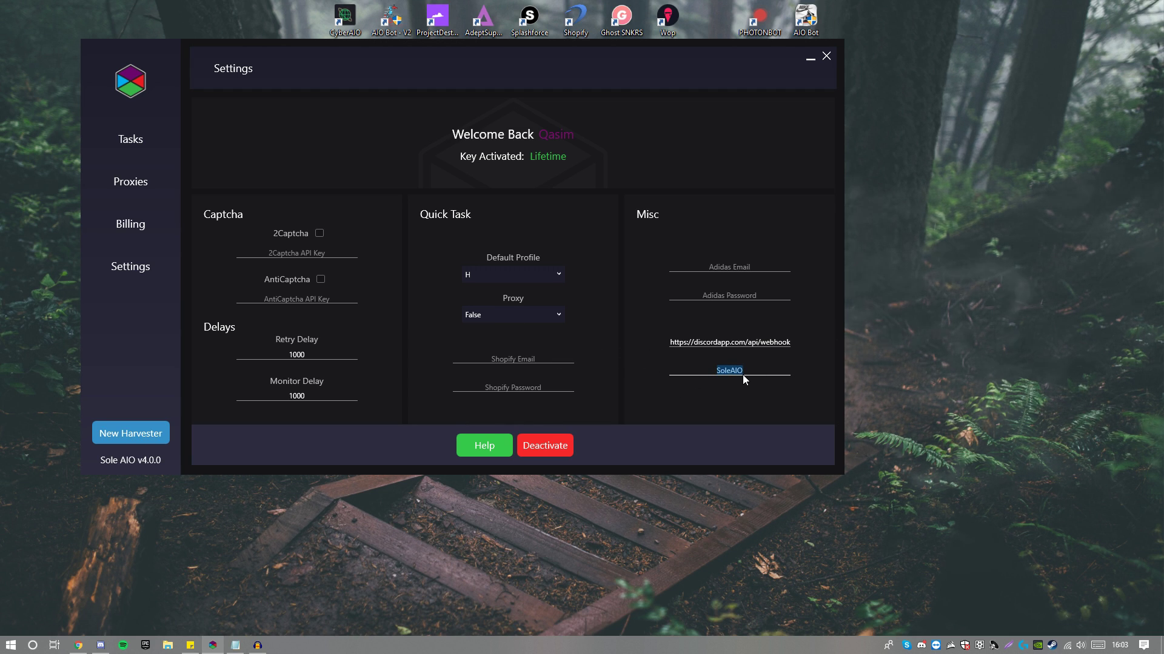
left_click(95, 646)
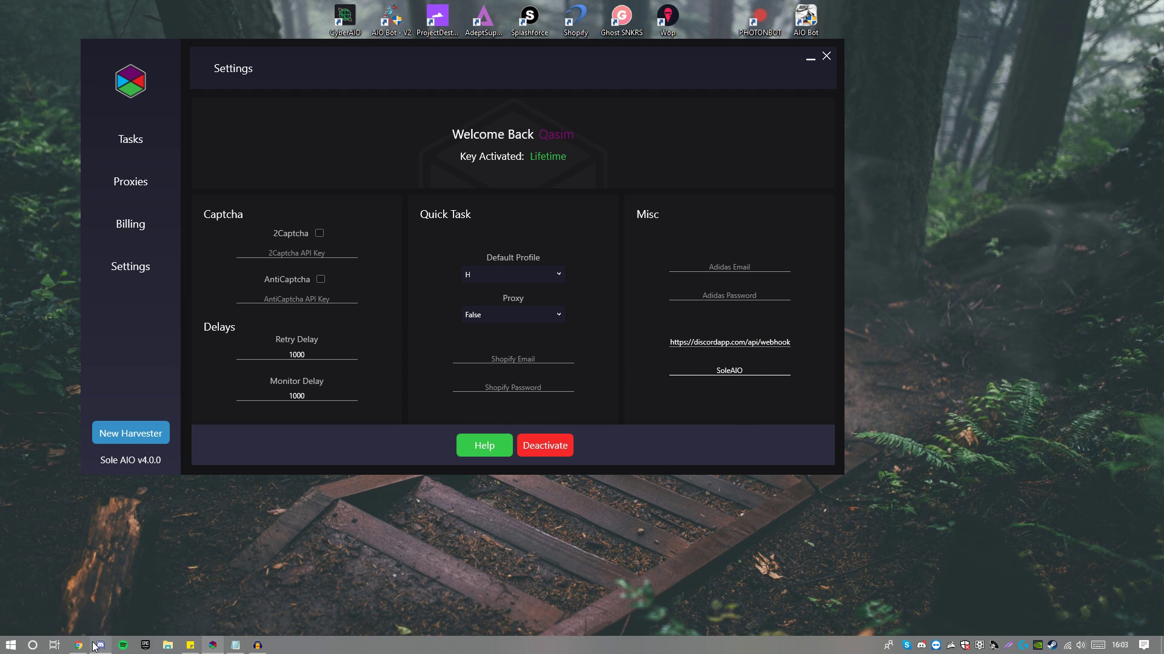
Inspect the SoleAIO webhook posts in Discord's #general channel
left_click(100, 591)
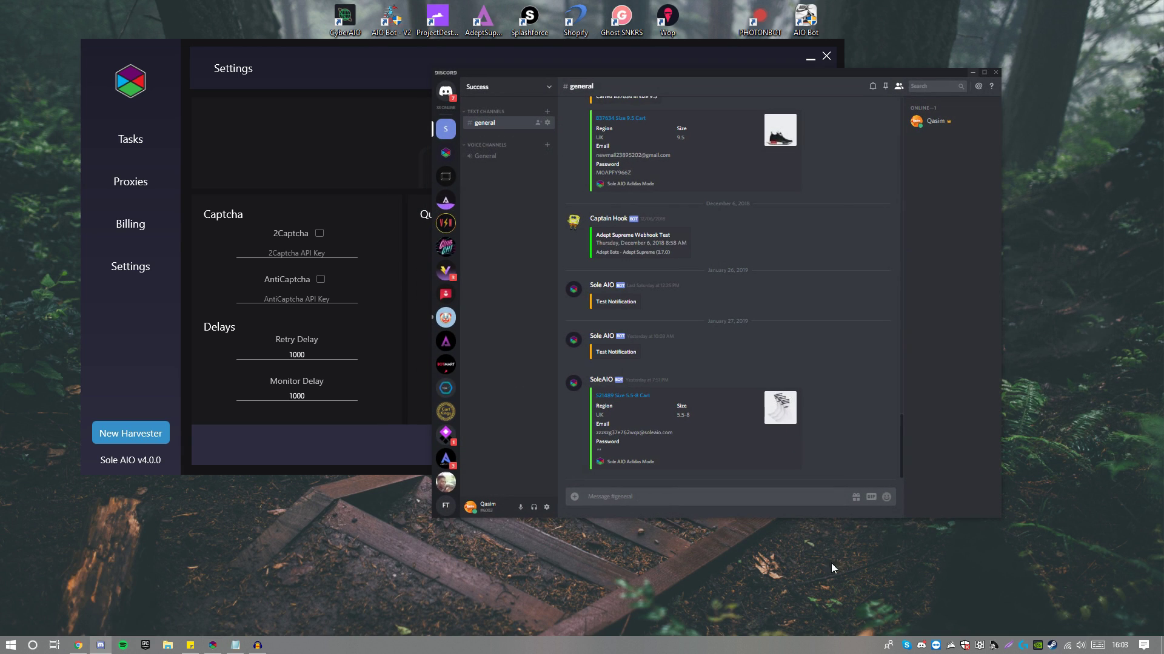
left_click_drag(585, 380, 613, 380)
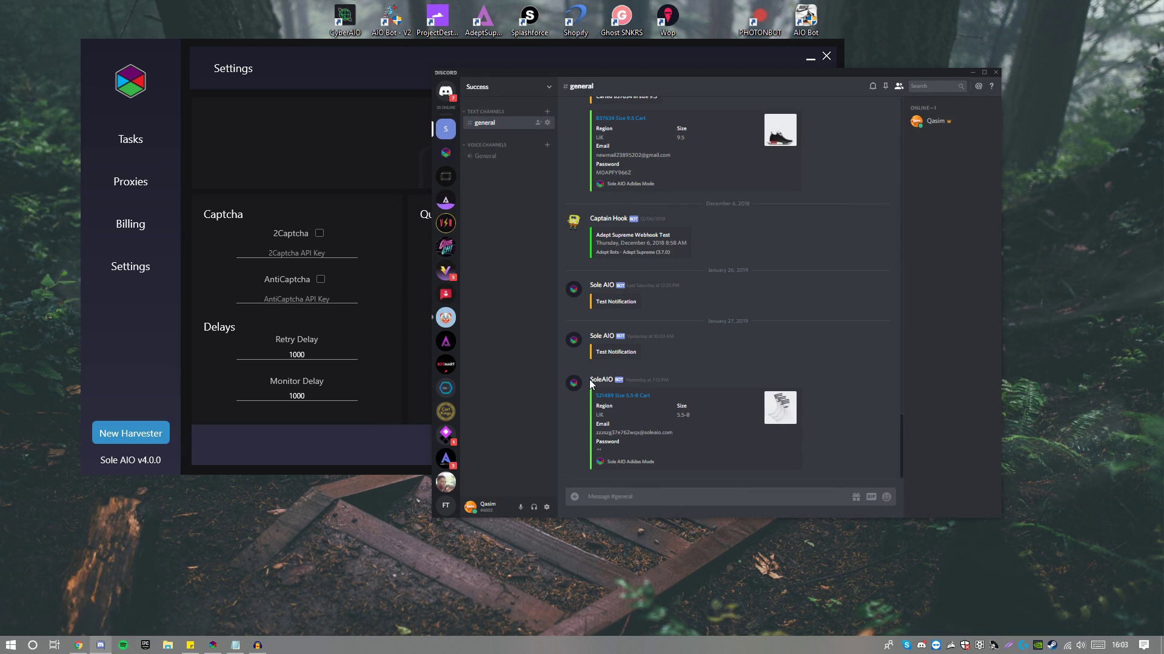
left_click(765, 358)
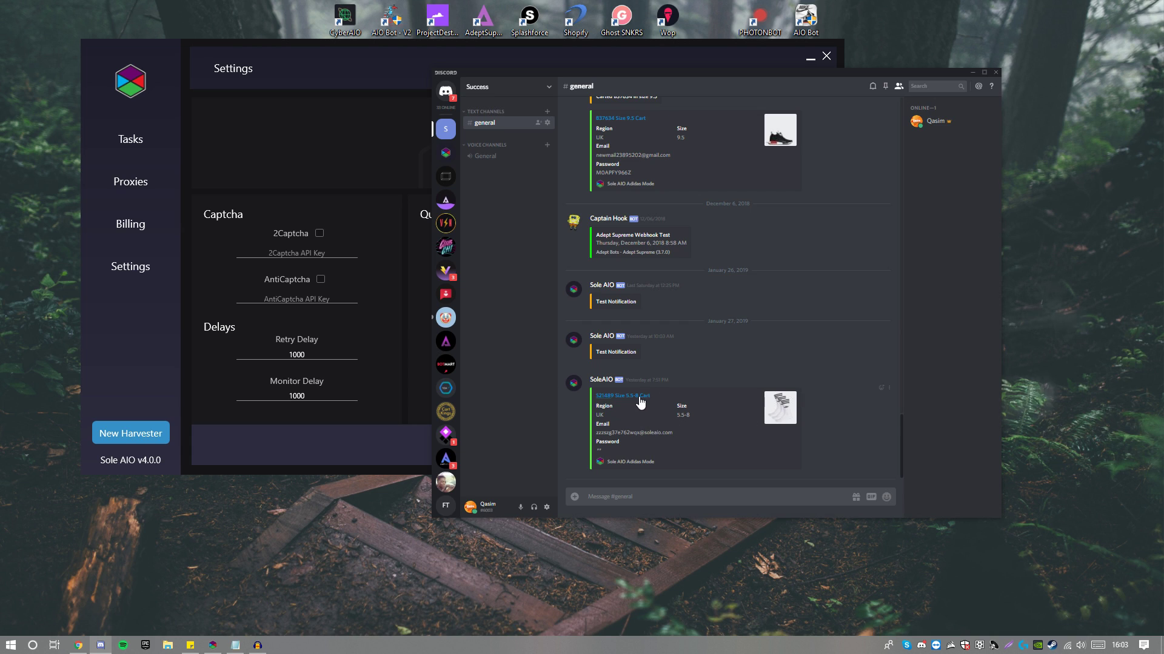
Move the Discord window aside and minimize it to reveal Sole AIO
left_click_drag(820, 75, 794, 56)
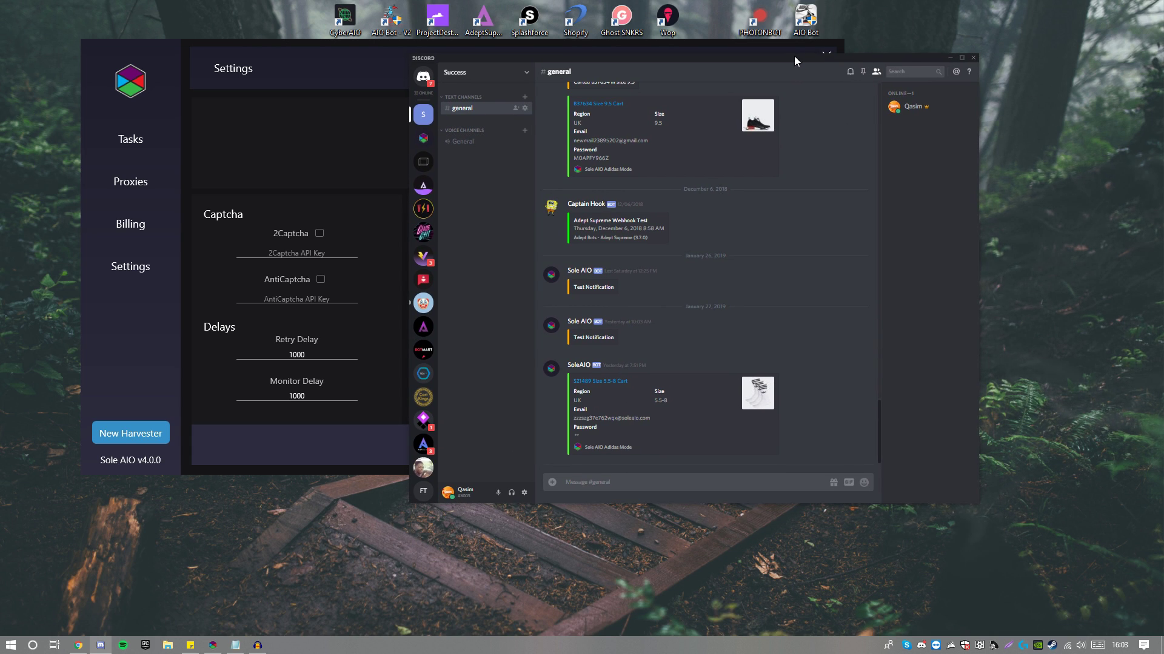
left_click_drag(952, 55, 952, 55)
left_click(950, 57)
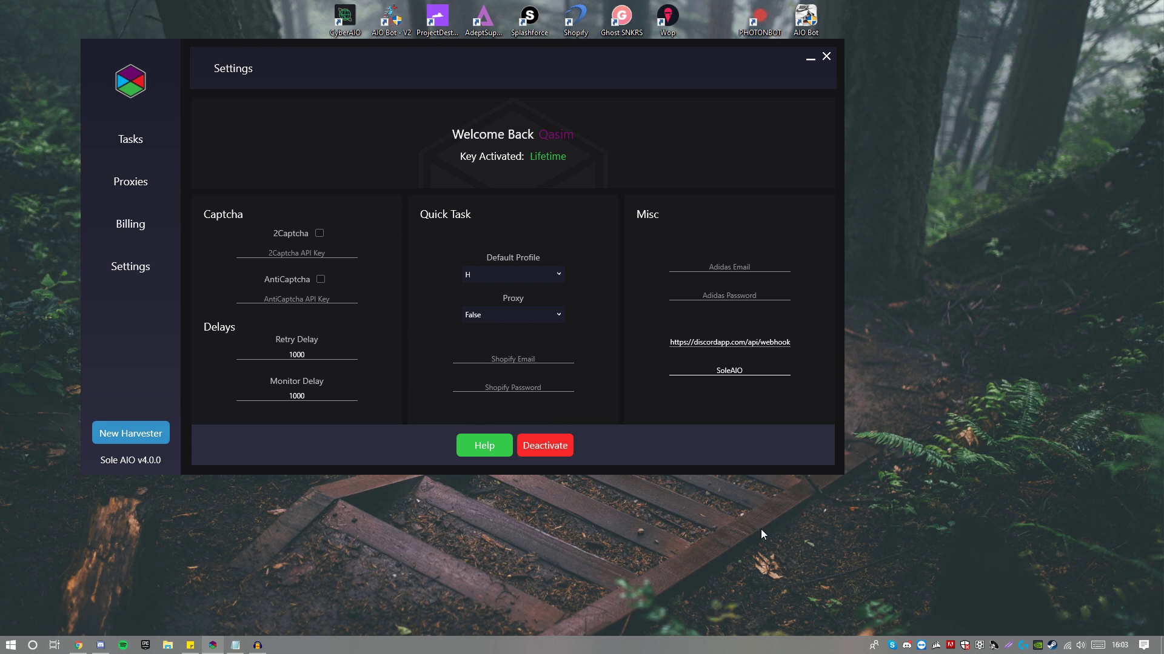
left_click(485, 446)
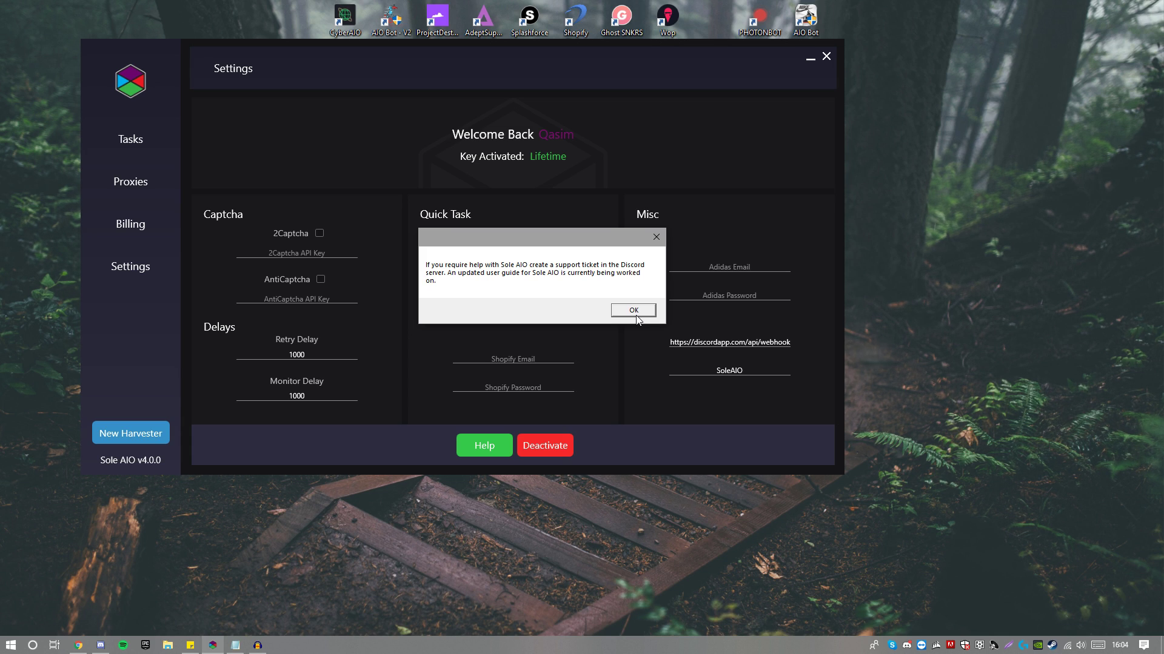
left_click(634, 310)
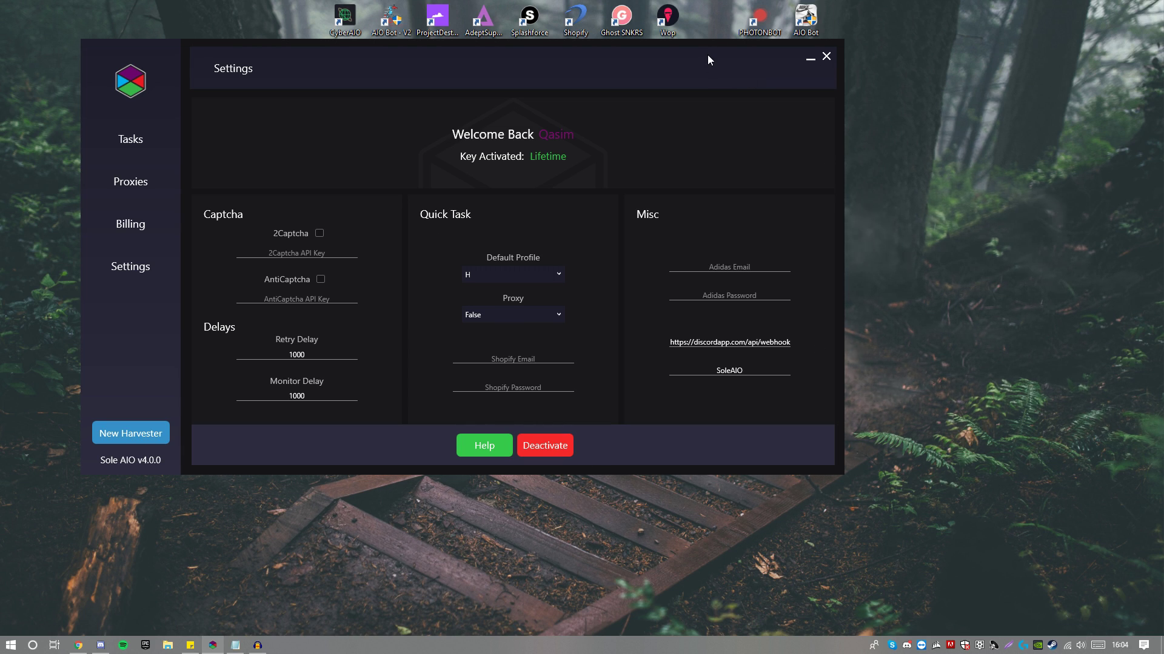
left_click_drag(709, 49, 750, 47)
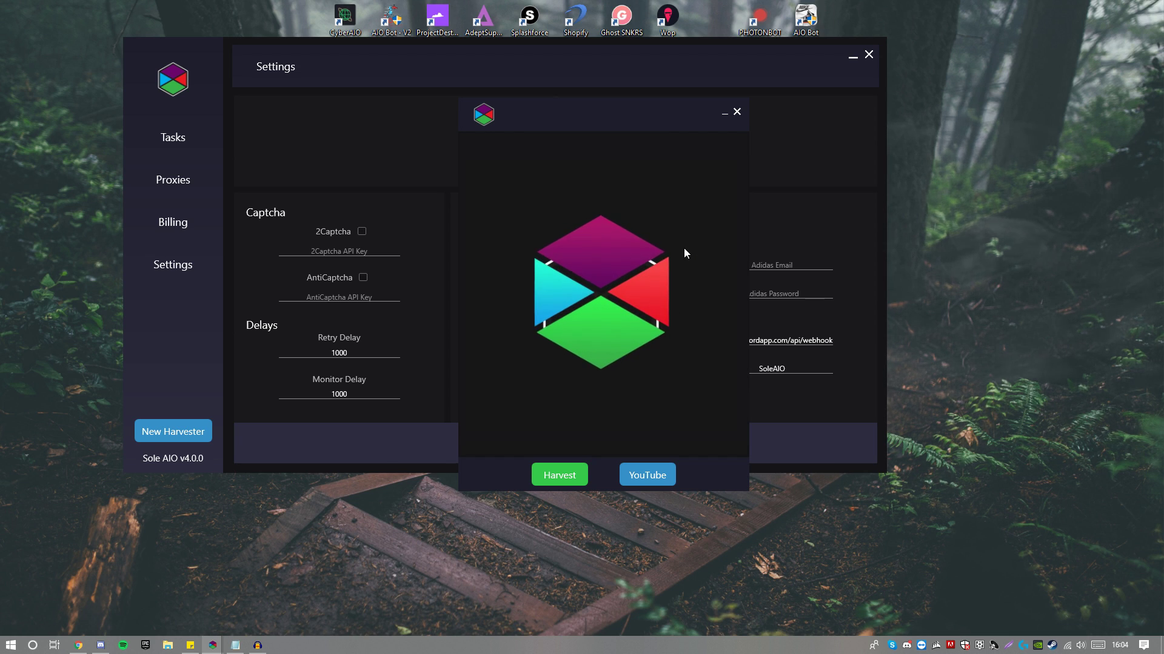
Load YouTube in the captcha harvester twice, return to captcha view, then close the harvester
left_click(660, 477)
left_click_drag(609, 109, 704, 67)
left_click(655, 431)
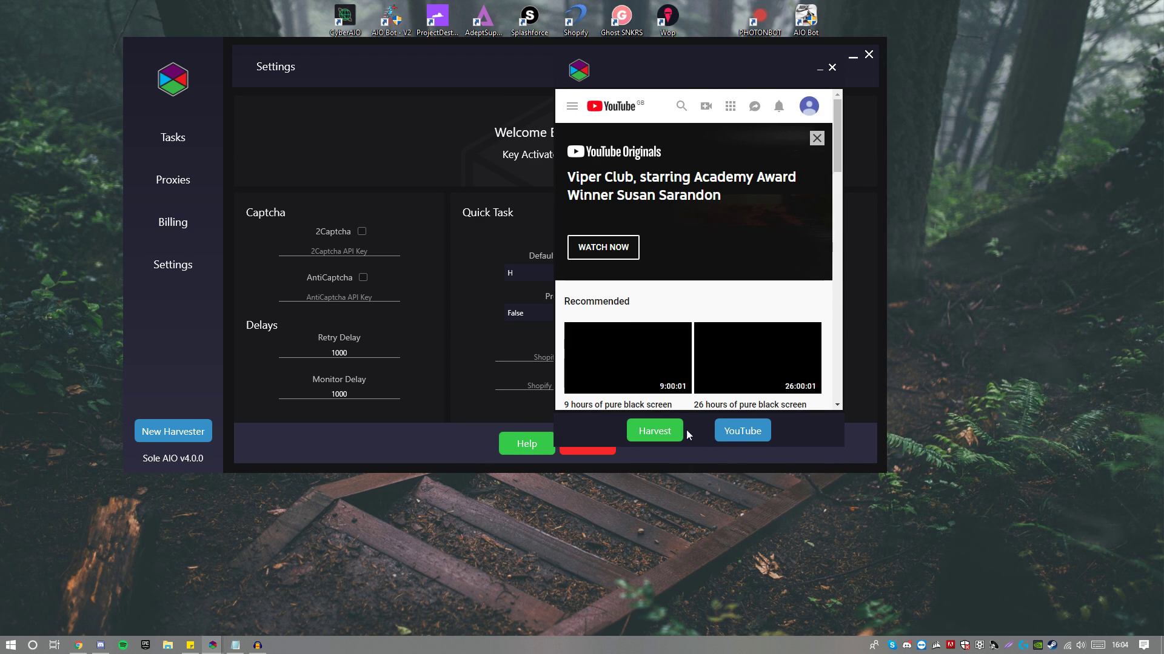
left_click_drag(677, 64, 804, 68)
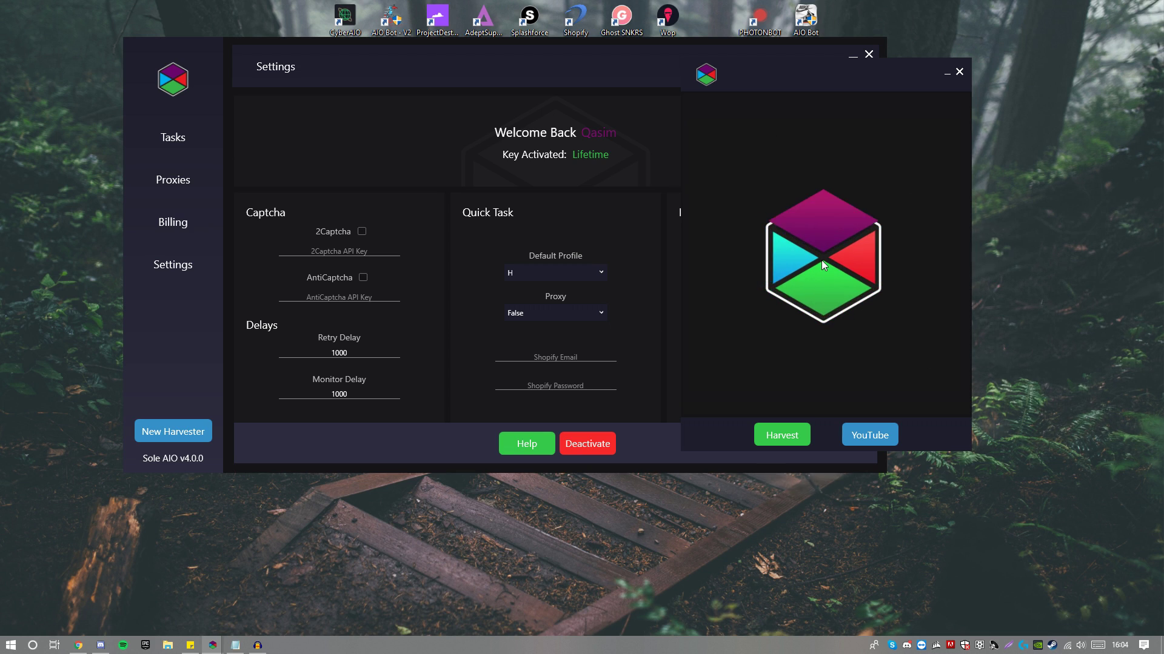
left_click(878, 441)
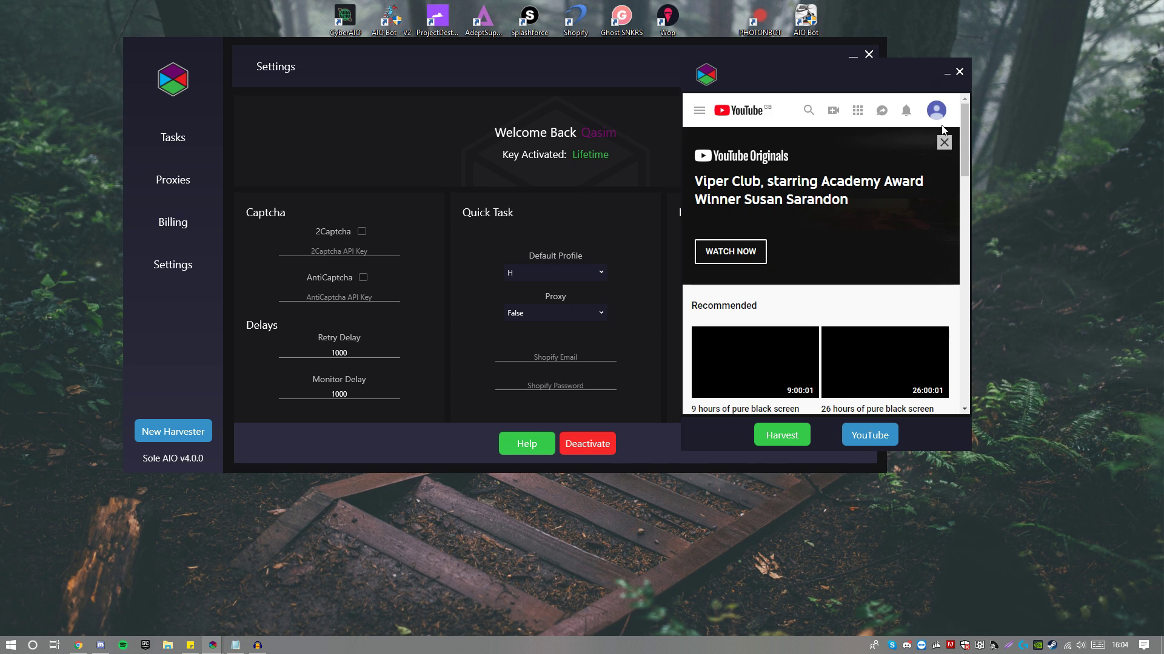
scroll(782, 305, "down", 1)
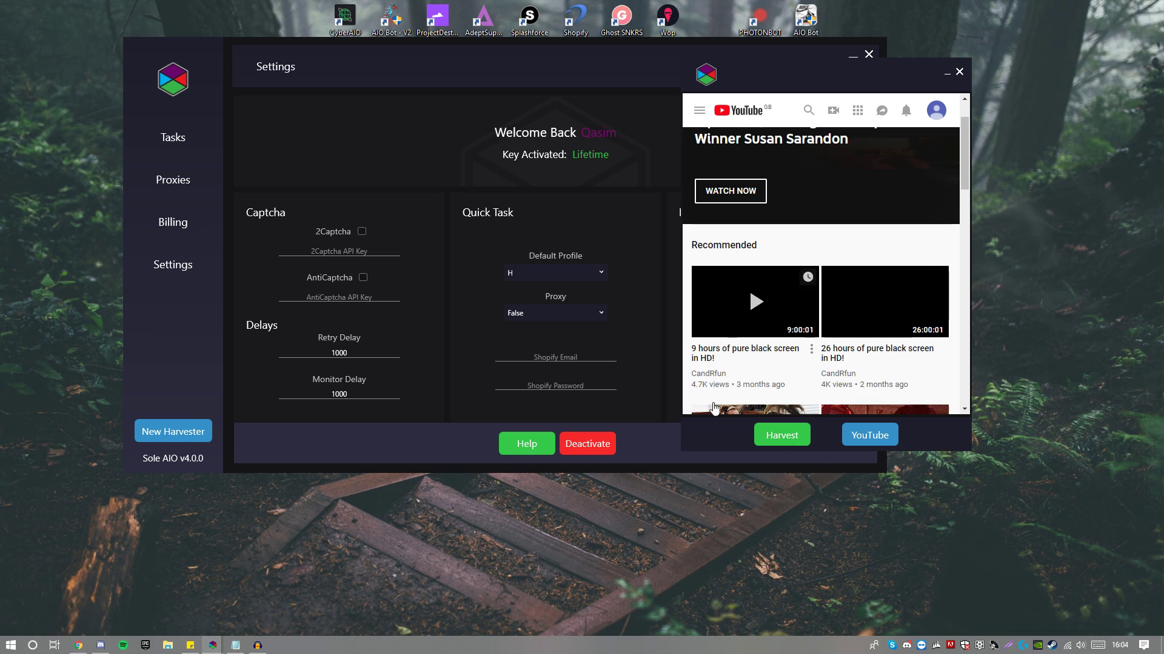
left_click(788, 436)
left_click_drag(781, 73, 686, 82)
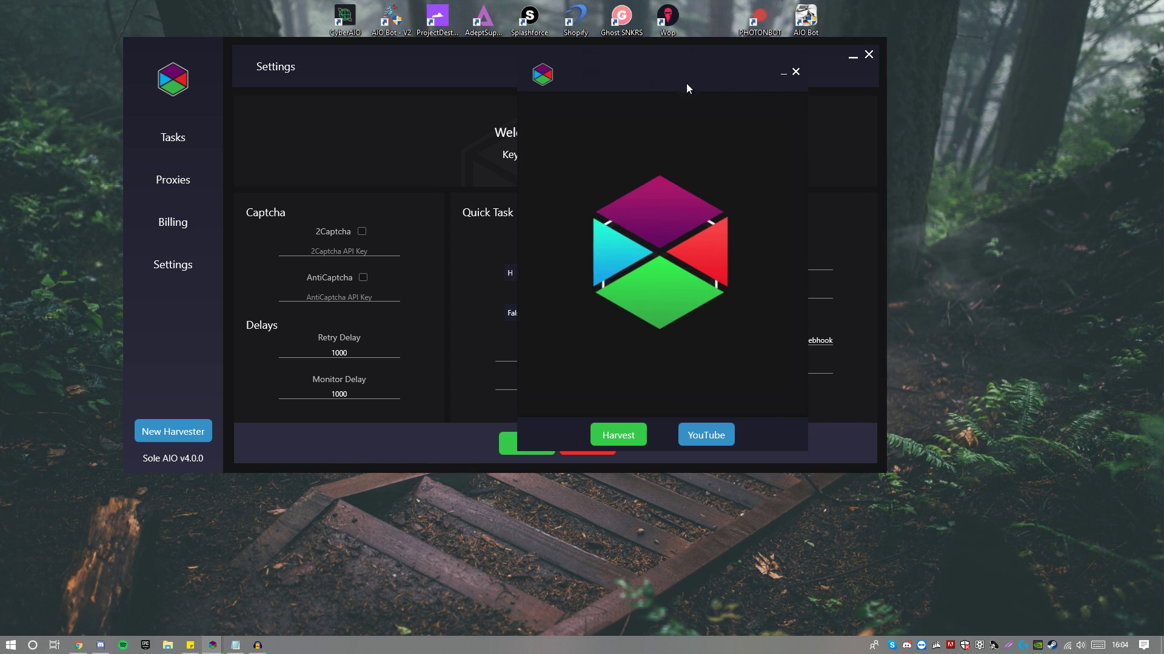
left_click(796, 73)
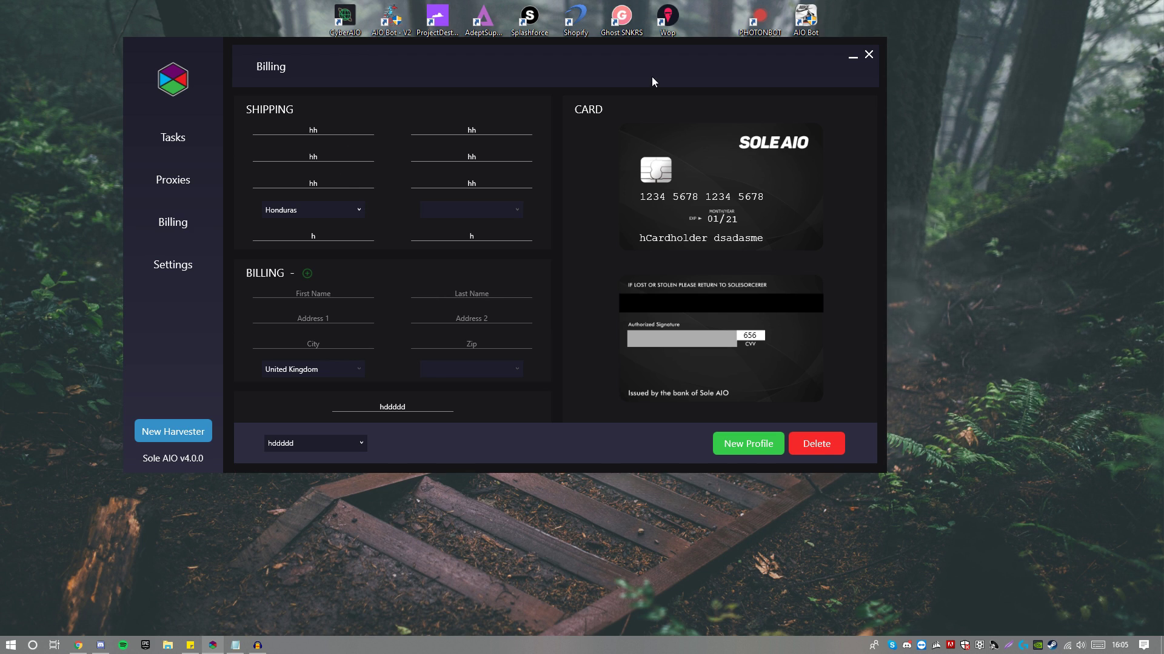
Create a new blank billing profile and try United States with Alabama as shipping
left_click_drag(668, 72, 714, 62)
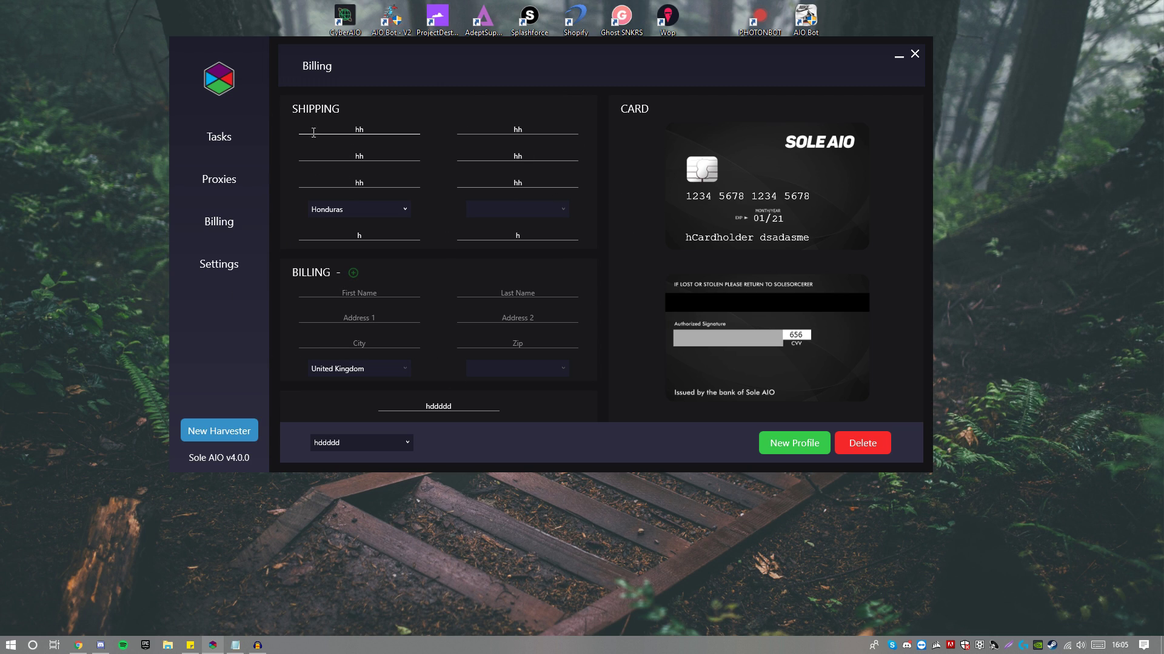
left_click(779, 440)
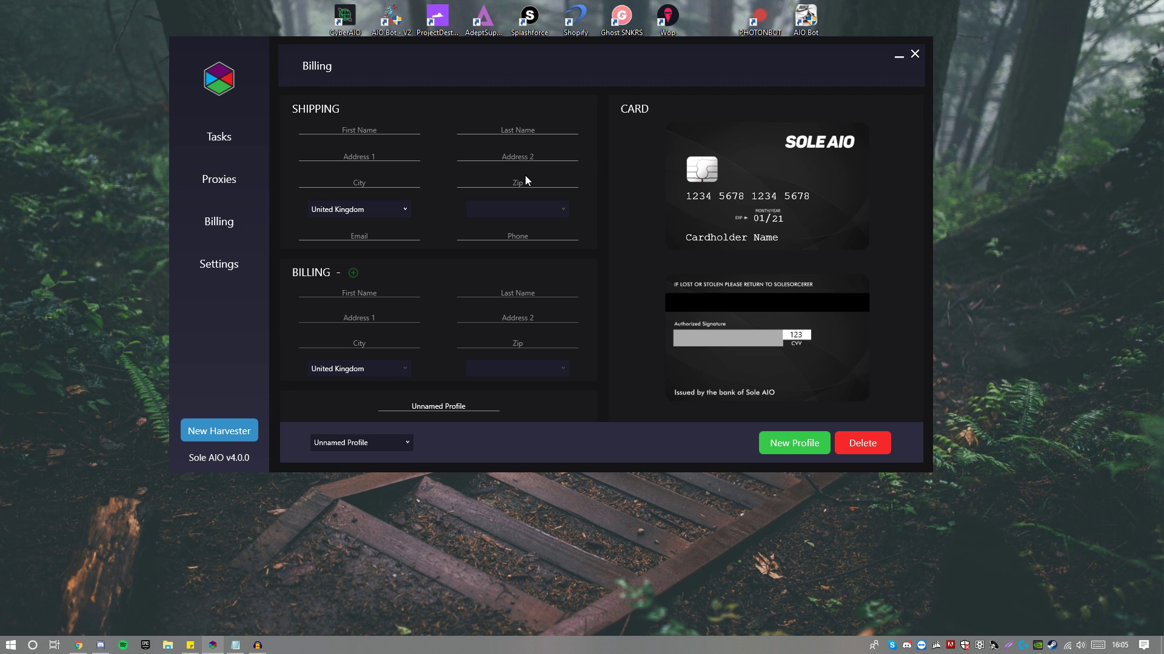
left_click(363, 214)
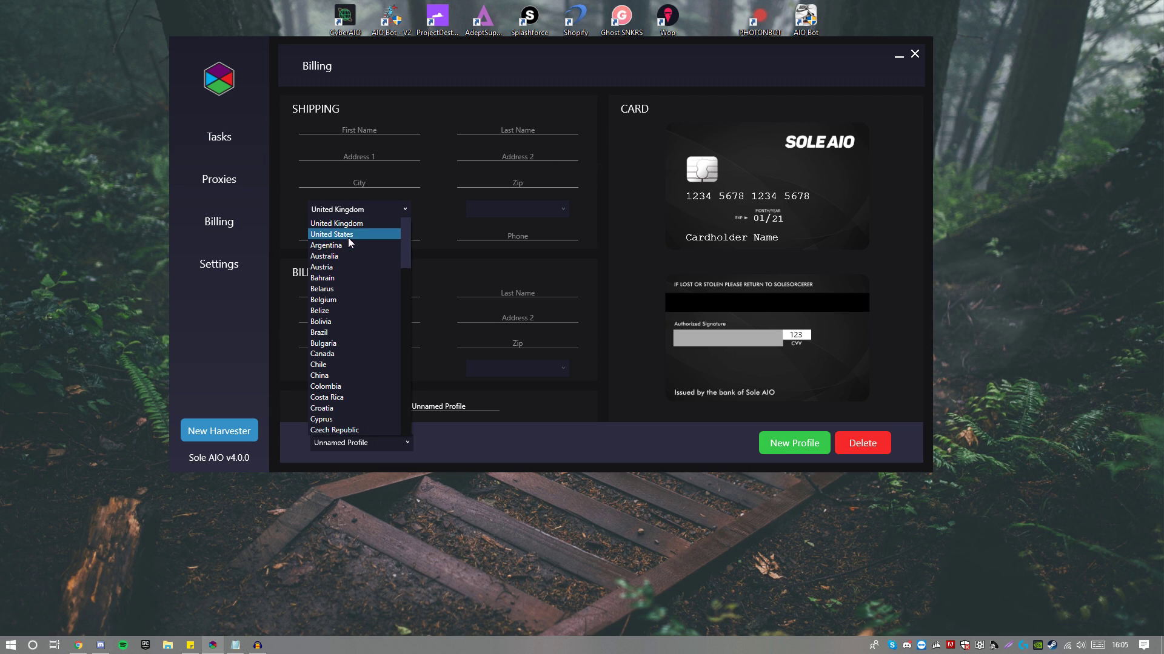
left_click(349, 231)
left_click(540, 212)
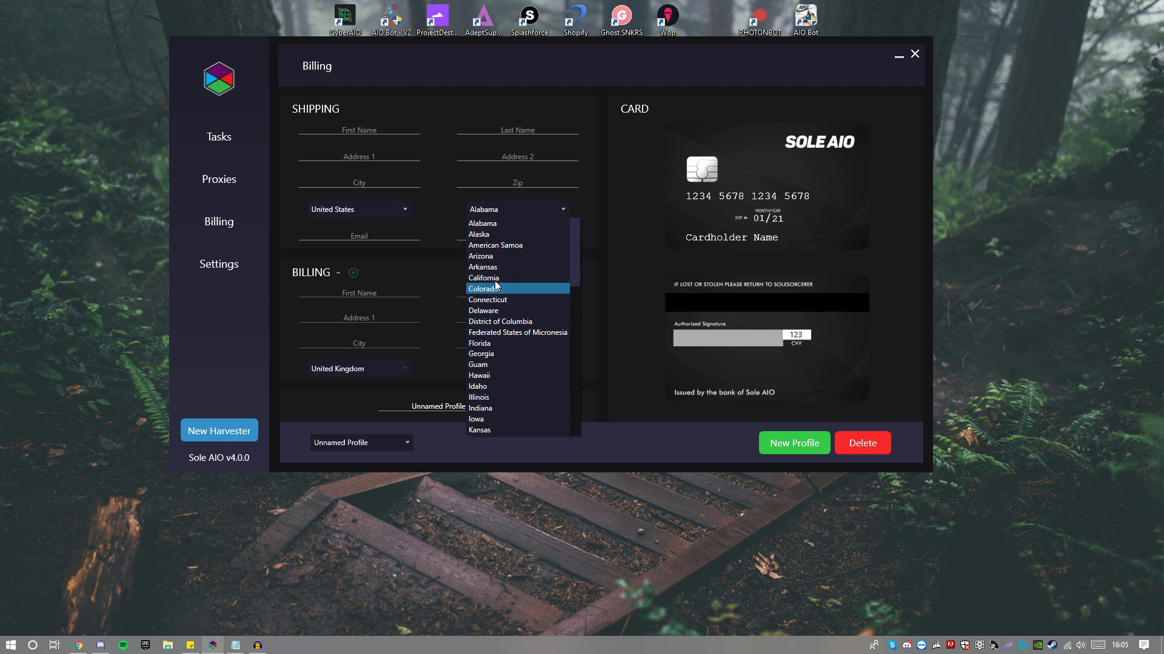
left_click(354, 232)
Reset the shipping country to United Kingdom, leaving the separate billing address off
left_click(354, 210)
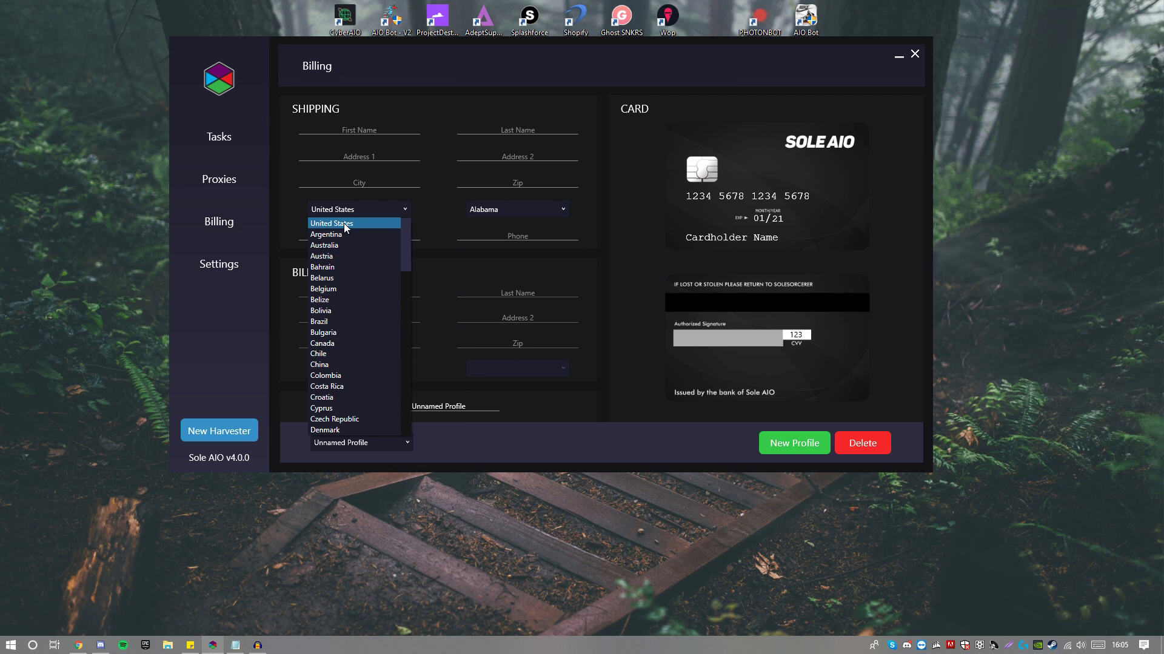
left_click(358, 237)
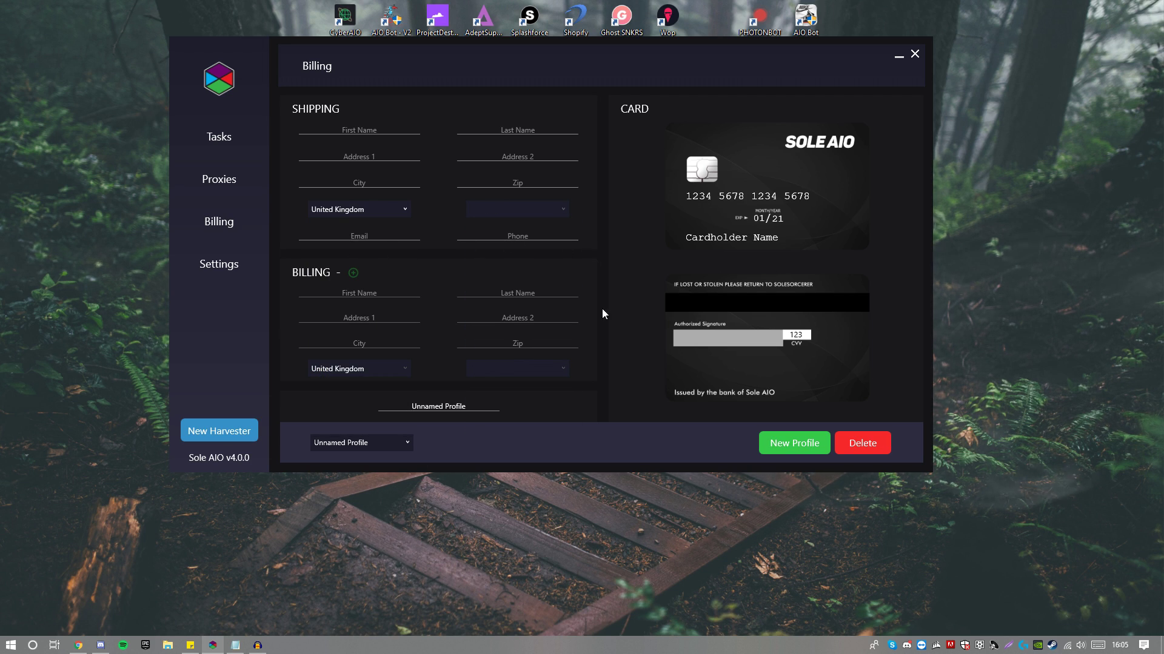
left_click(354, 273)
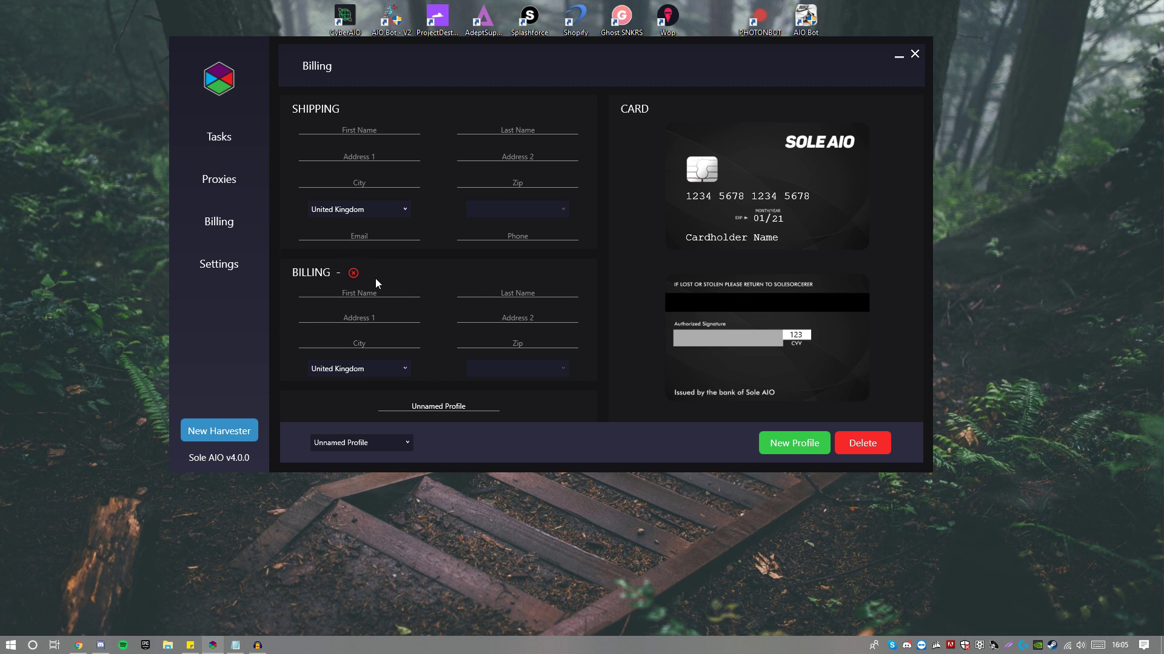
left_click(354, 274)
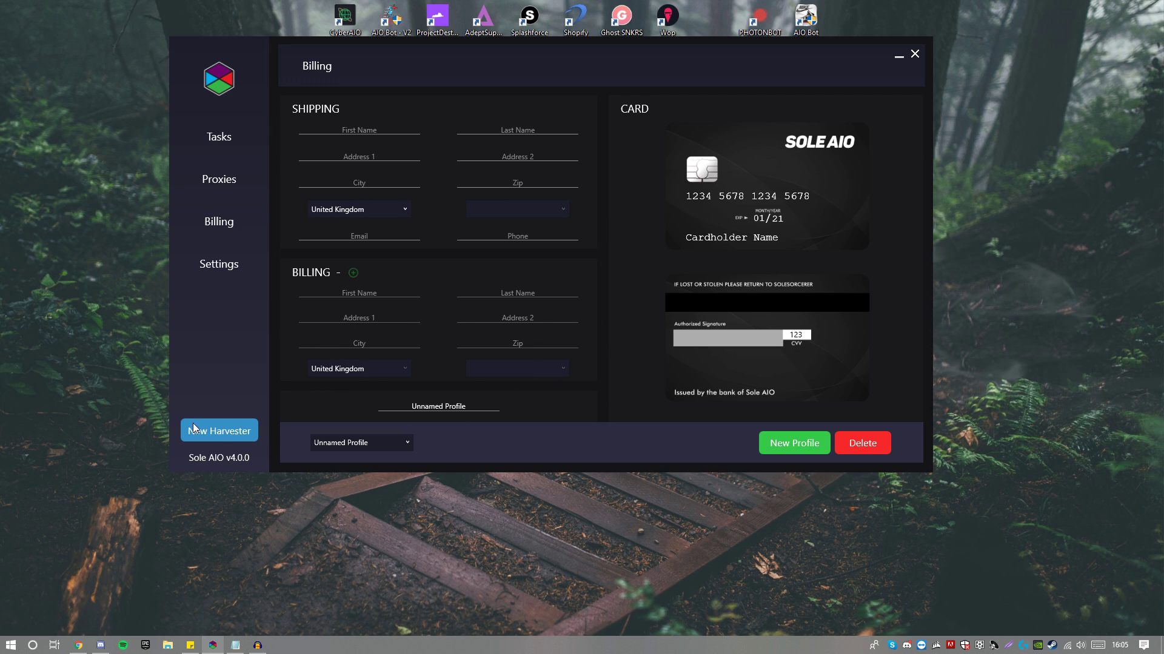
left_click_drag(476, 408, 338, 403)
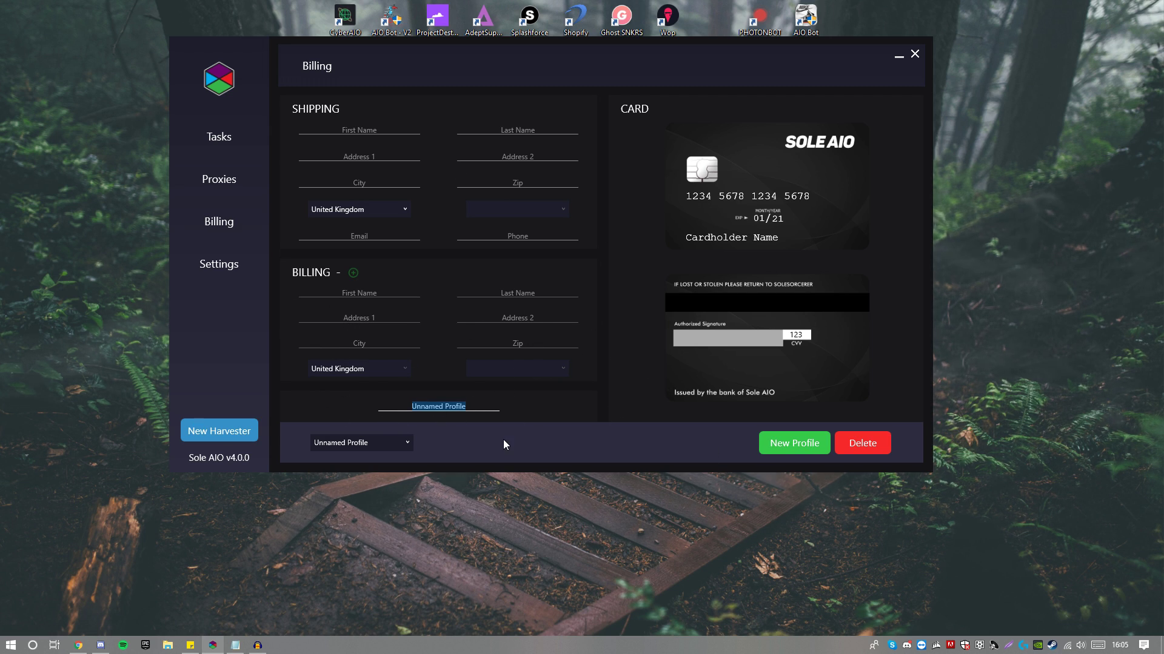
Open and close the saved-profiles list without changes, then shift the window right
left_click(376, 443)
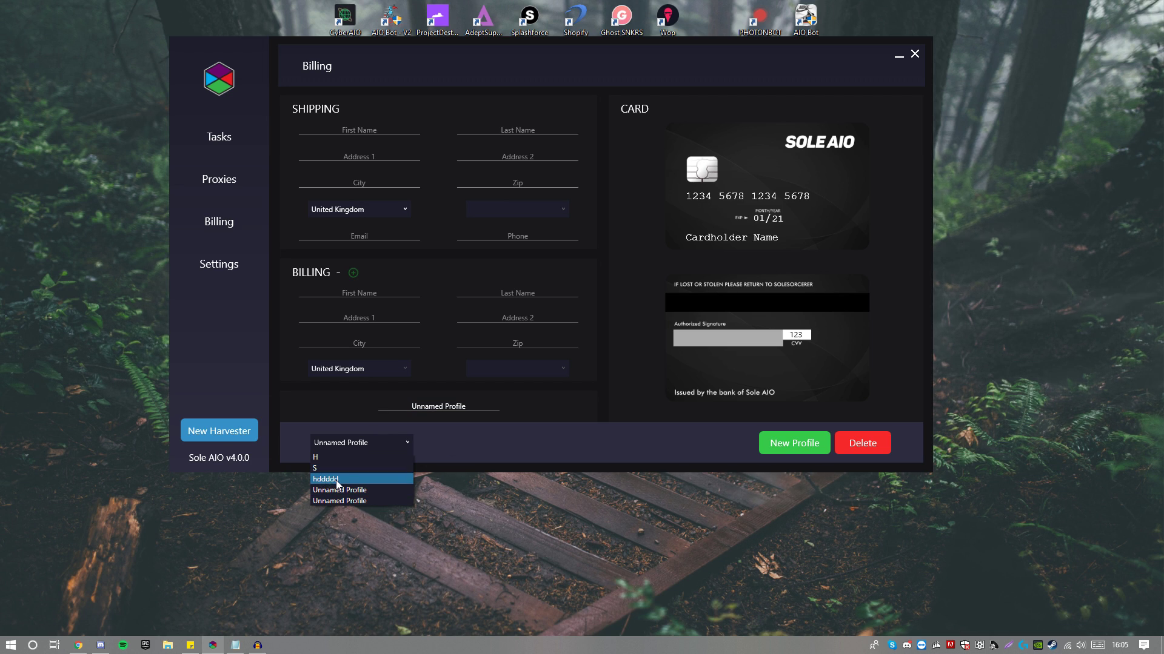
left_click(541, 459)
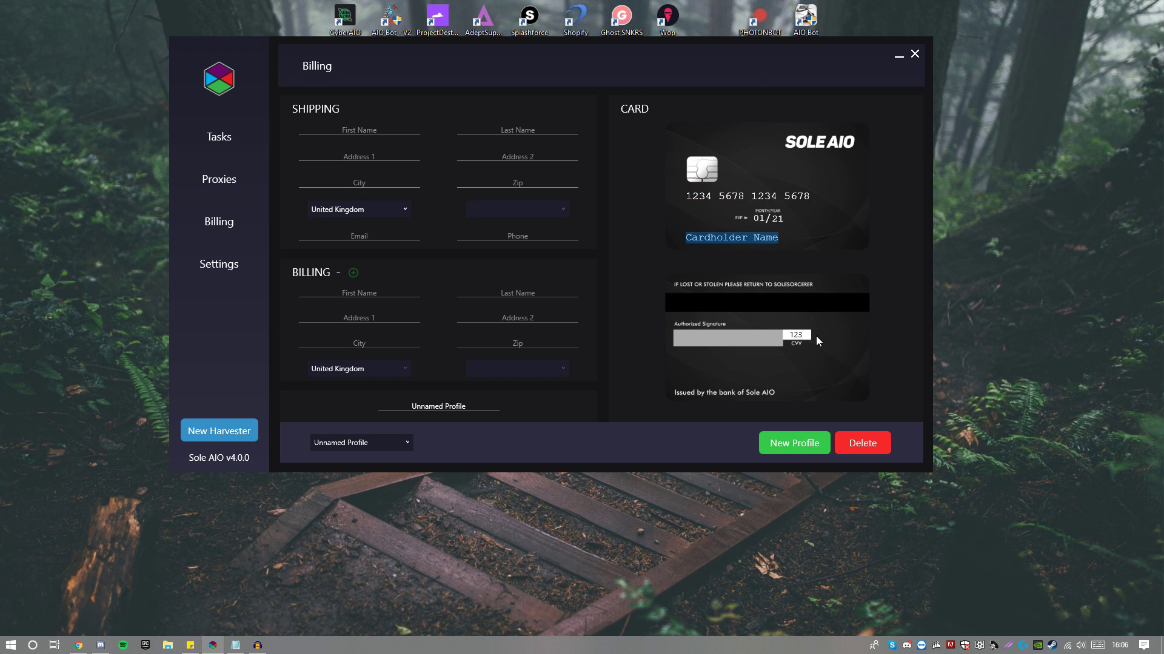
left_click_drag(755, 67, 802, 67)
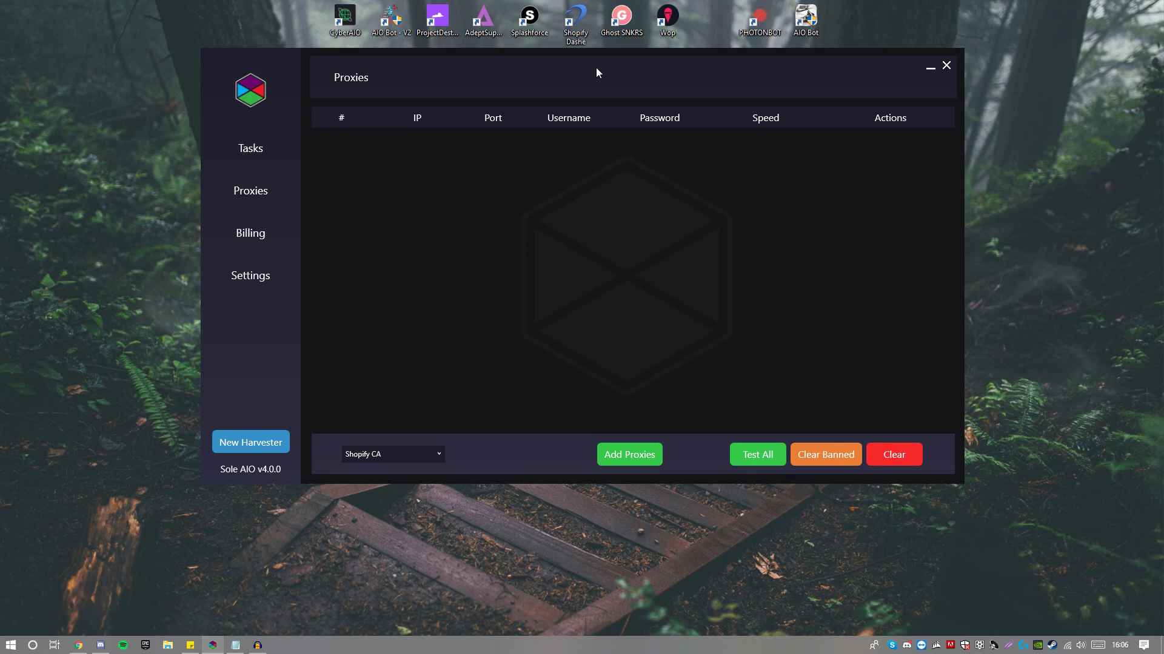
Check the proxy site list, leaving Shopify CA selected
left_click_drag(567, 64, 532, 56)
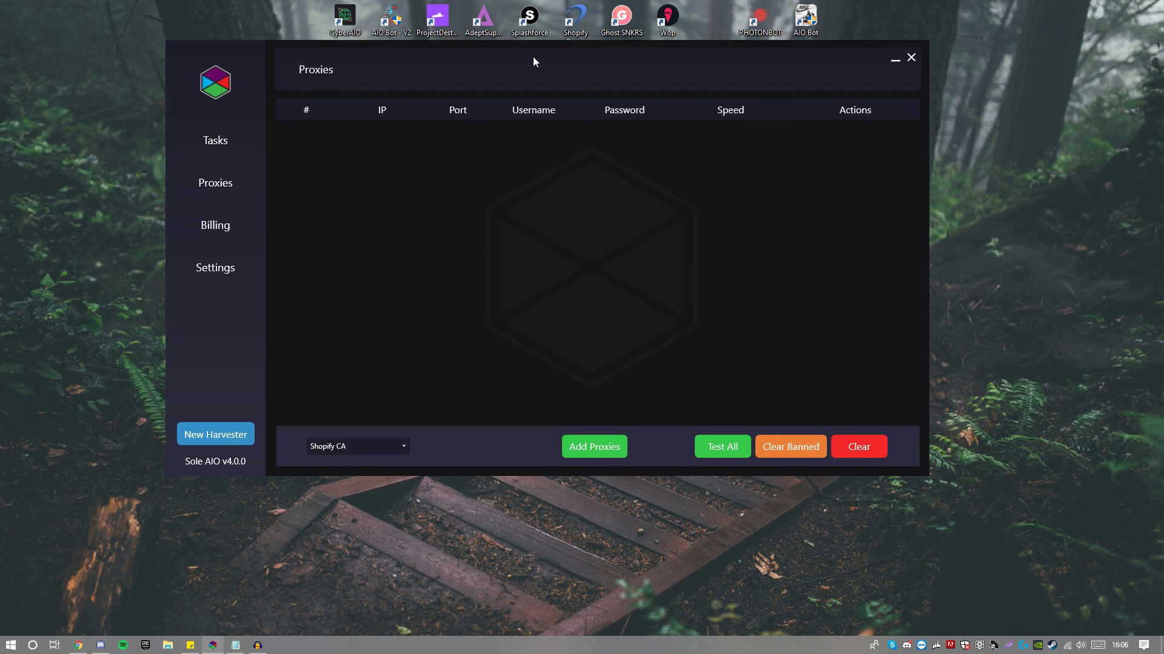
left_click(345, 453)
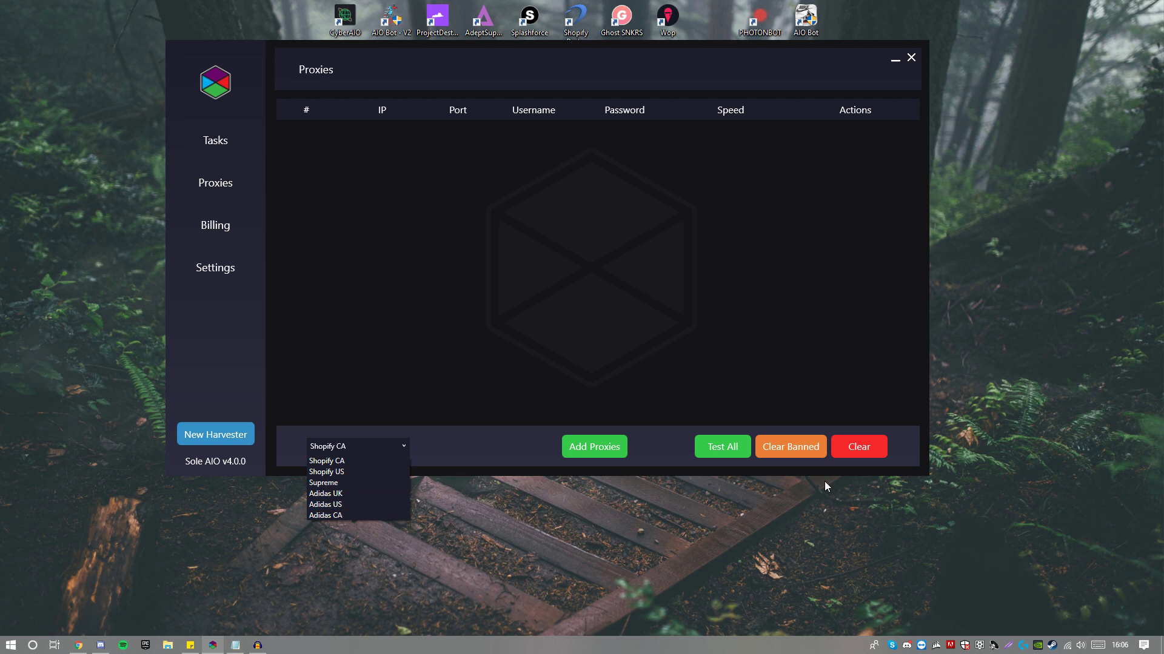
left_click(548, 301)
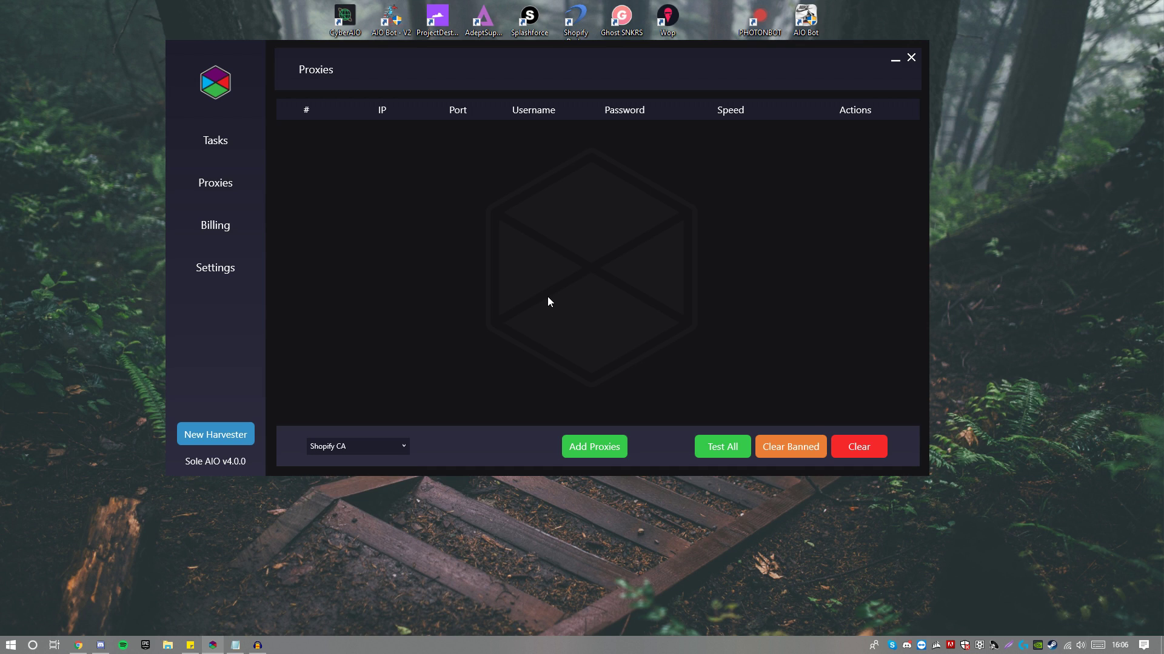
Open and close the Add Proxies dialog, then go to the Tasks page
left_click(579, 449)
left_click(921, 301)
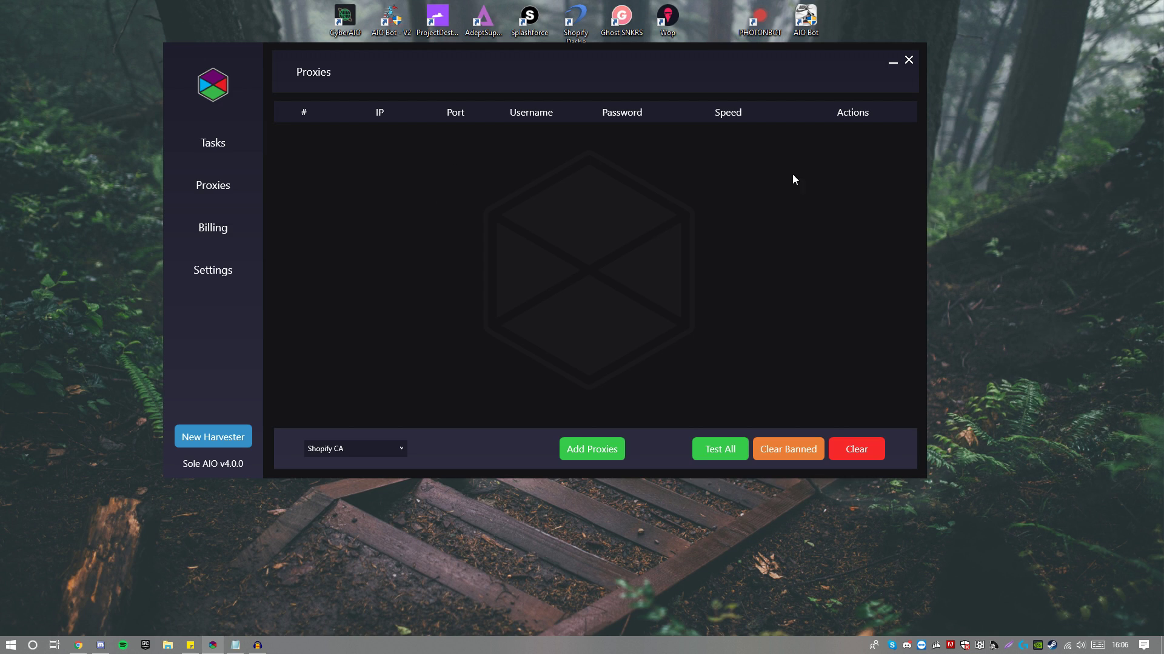
left_click(208, 141)
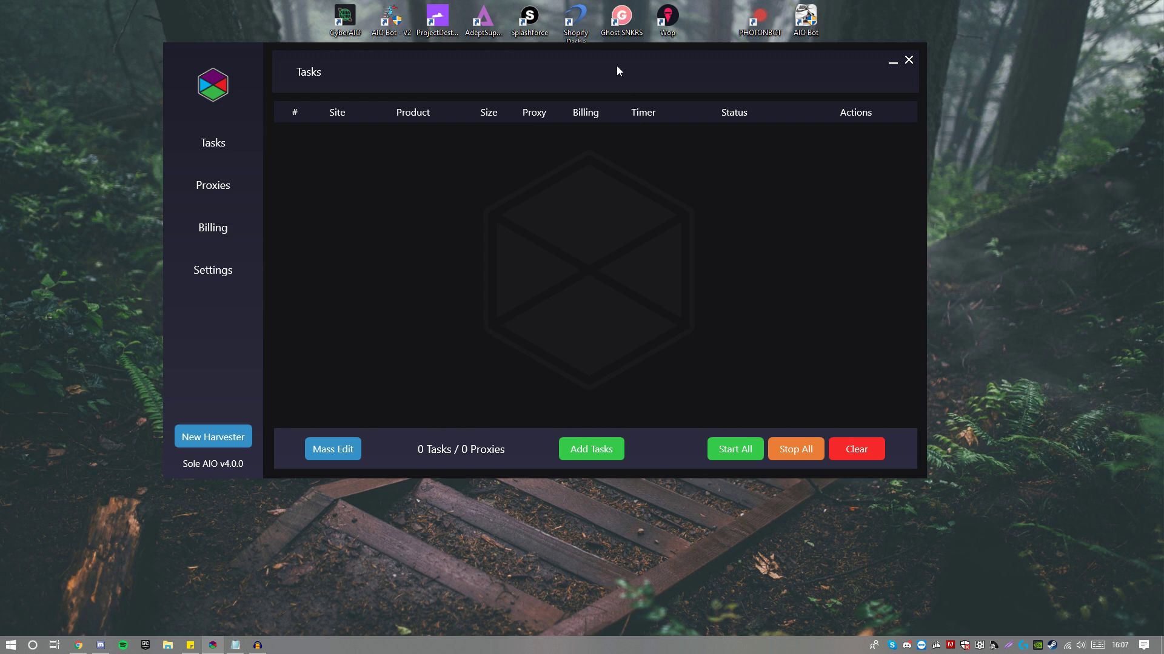
Open the Mass Edit settings for all tasks
mouse_move(619, 51)
left_mouse_down()
mouse_move(628, 69)
mouse_move(625, 50)
left_mouse_up()
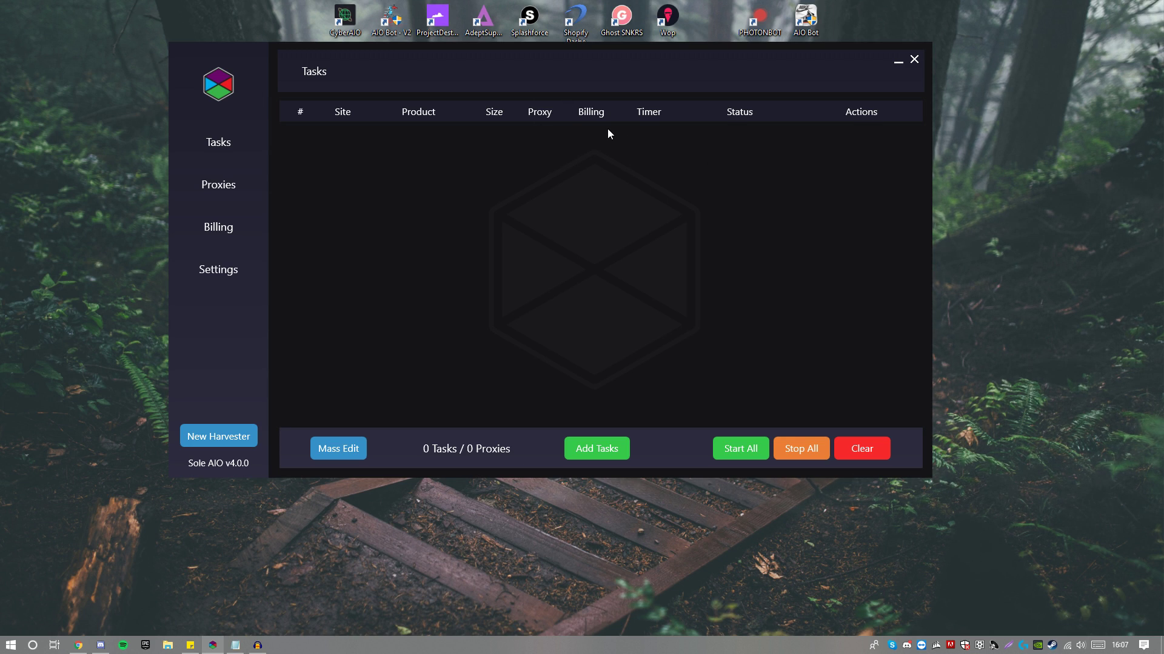
left_click(339, 447)
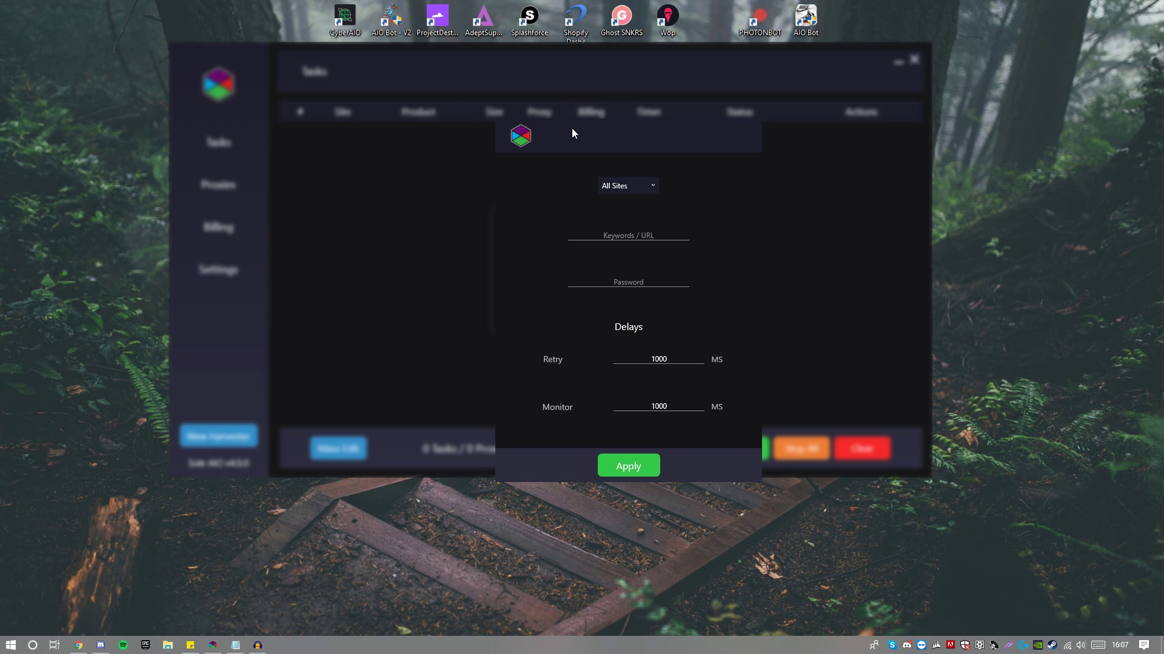
left_click_drag(580, 126, 542, 108)
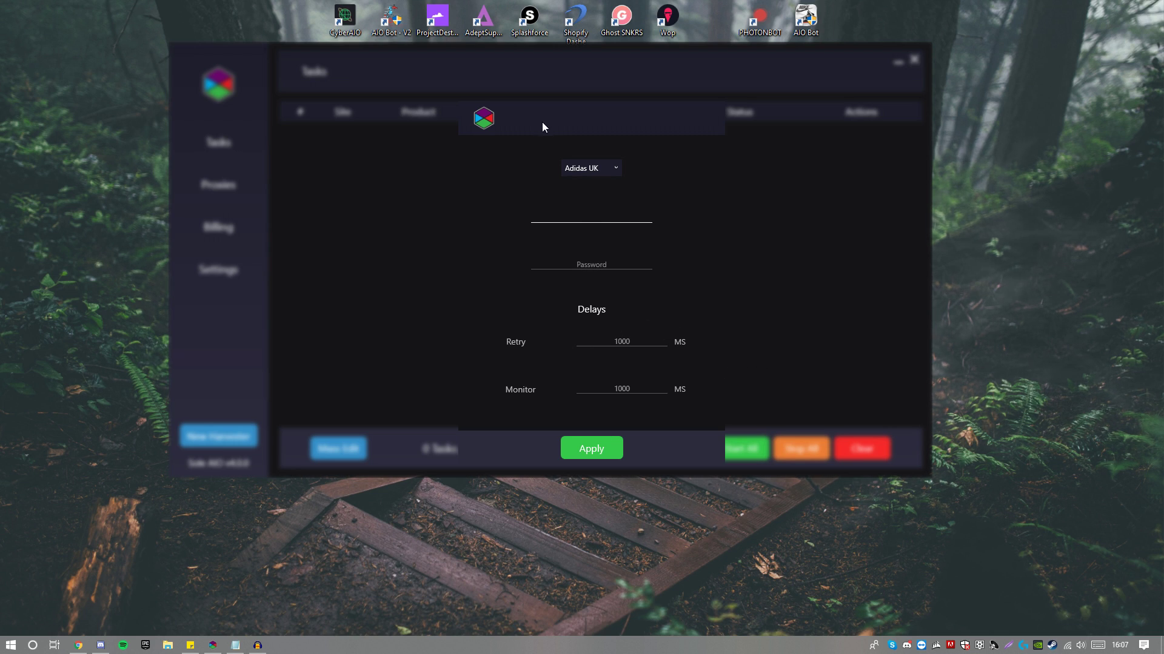
Try Adidas UK as the mass-edit site, restore All Sites, and close the dialog
left_click(594, 169)
left_click(595, 181)
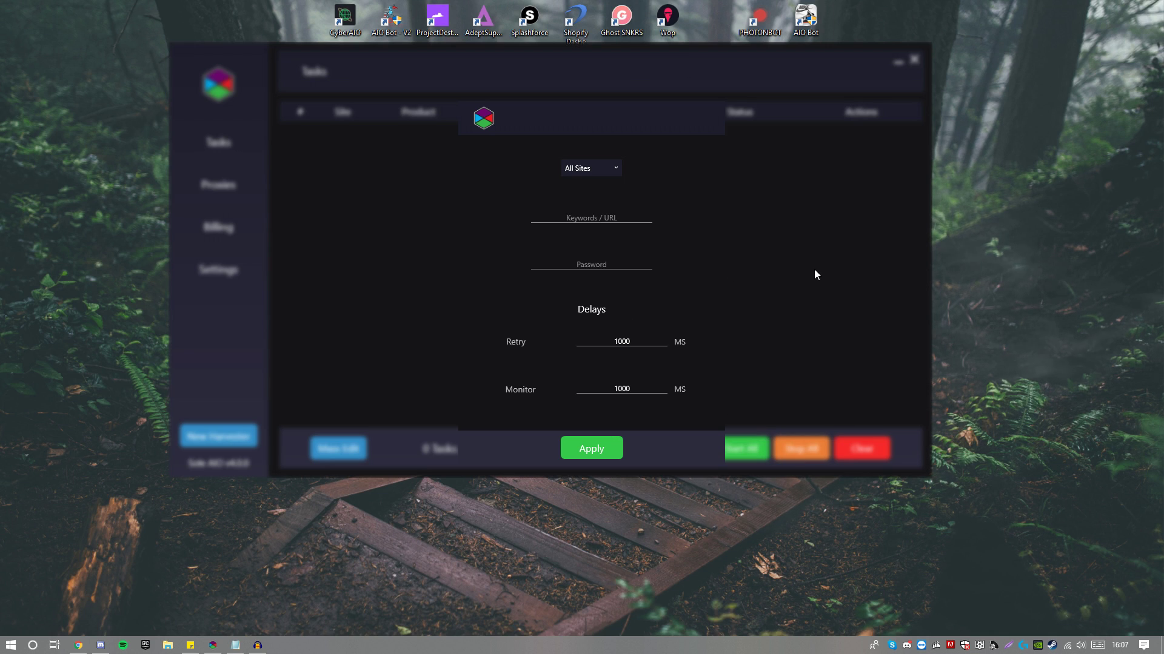
left_click(583, 168)
left_click(580, 193)
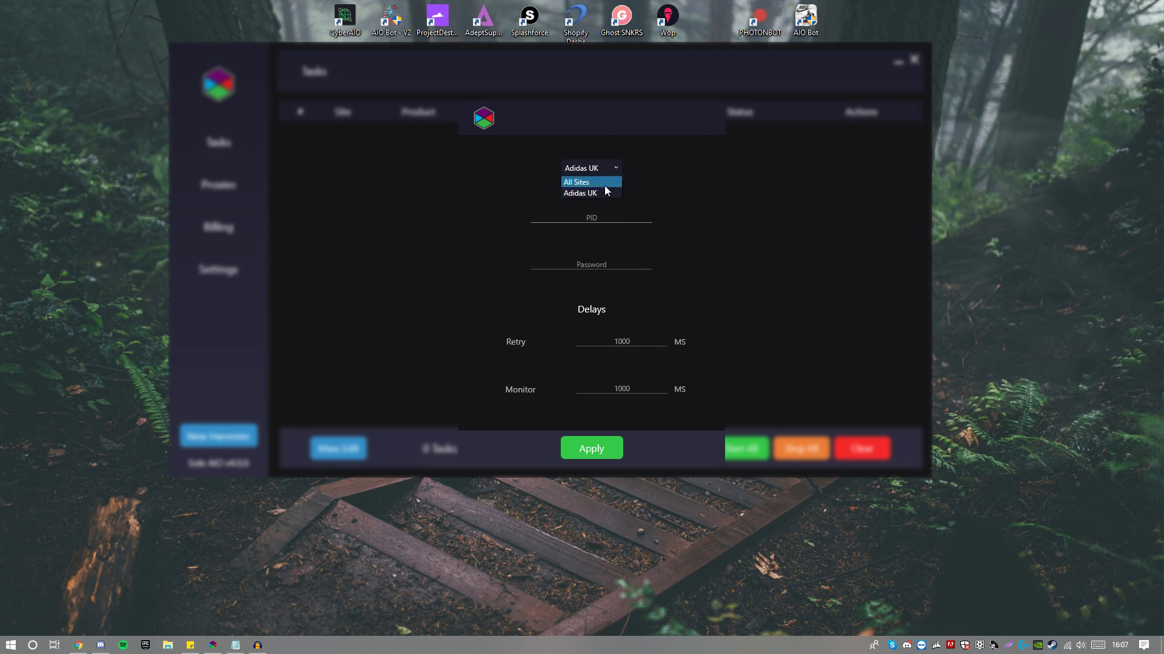
left_click(600, 181)
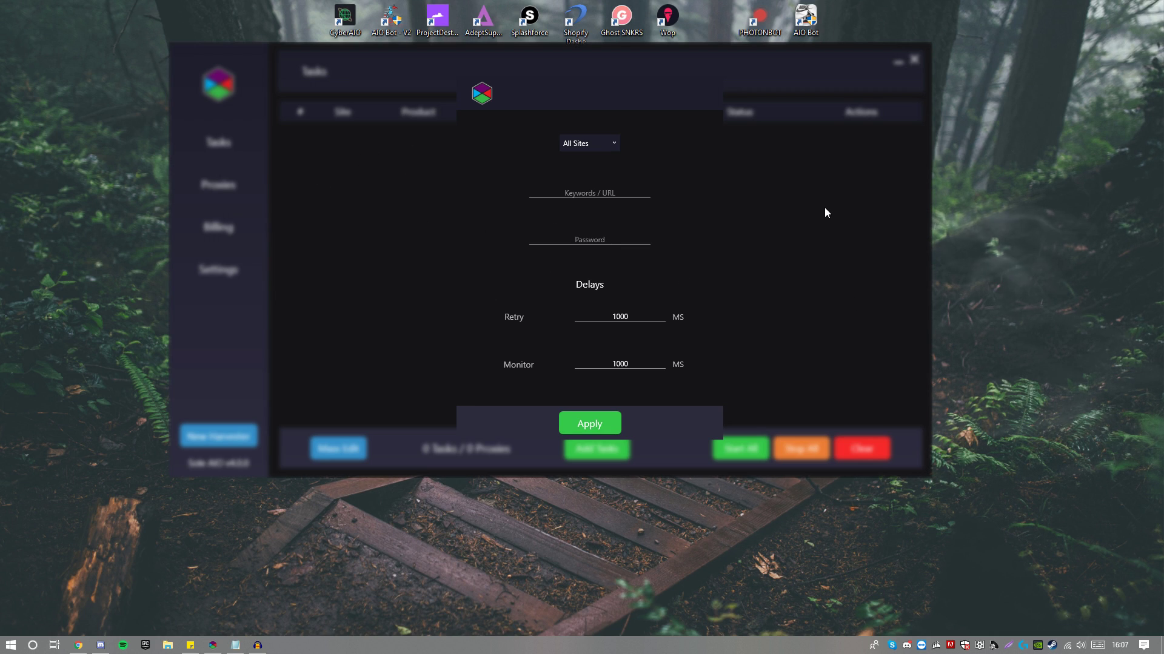
left_click(600, 425)
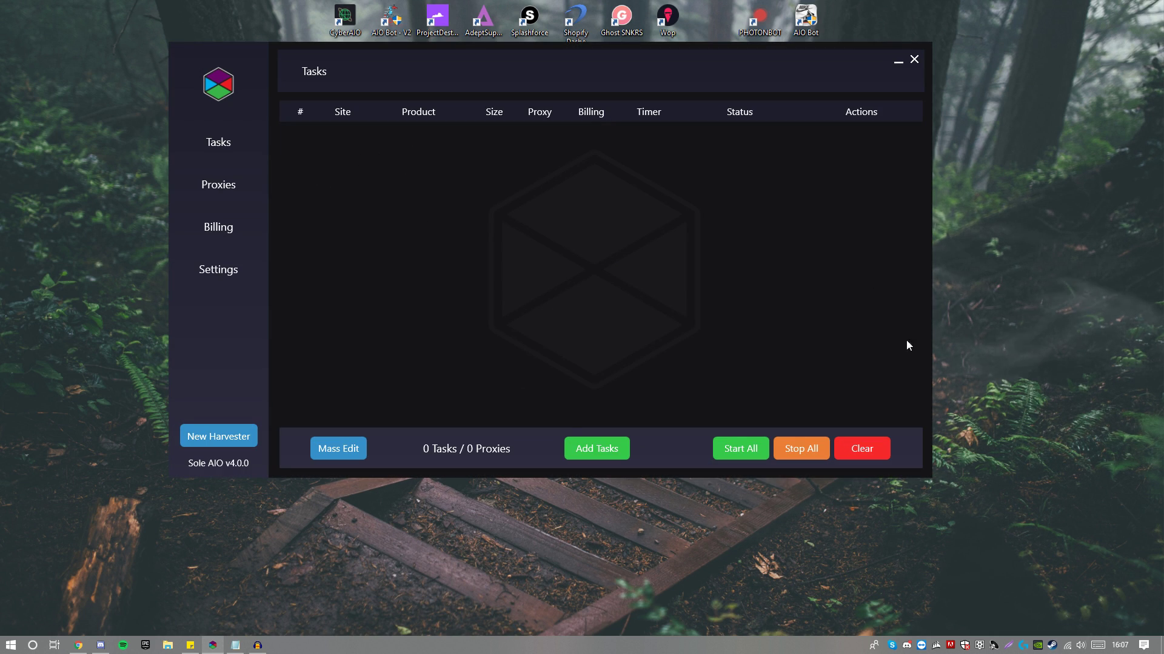
Open Add Tasks and switch the form via Off-White to Adidas, keeping Adidas UK
left_click(606, 455)
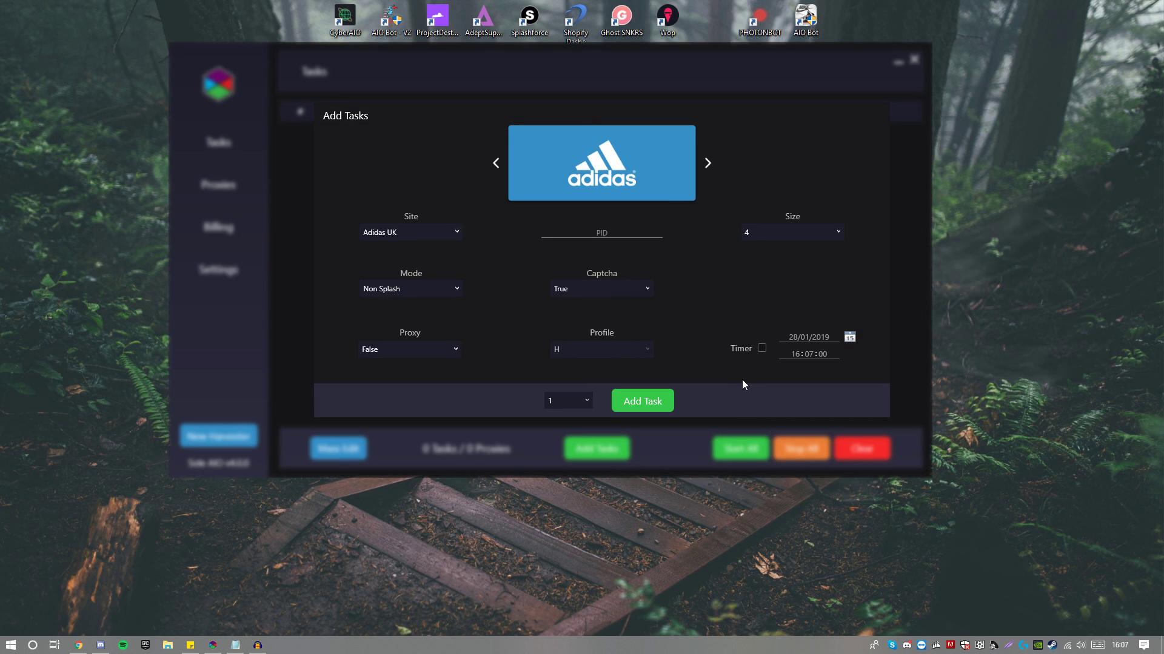
left_click(707, 163)
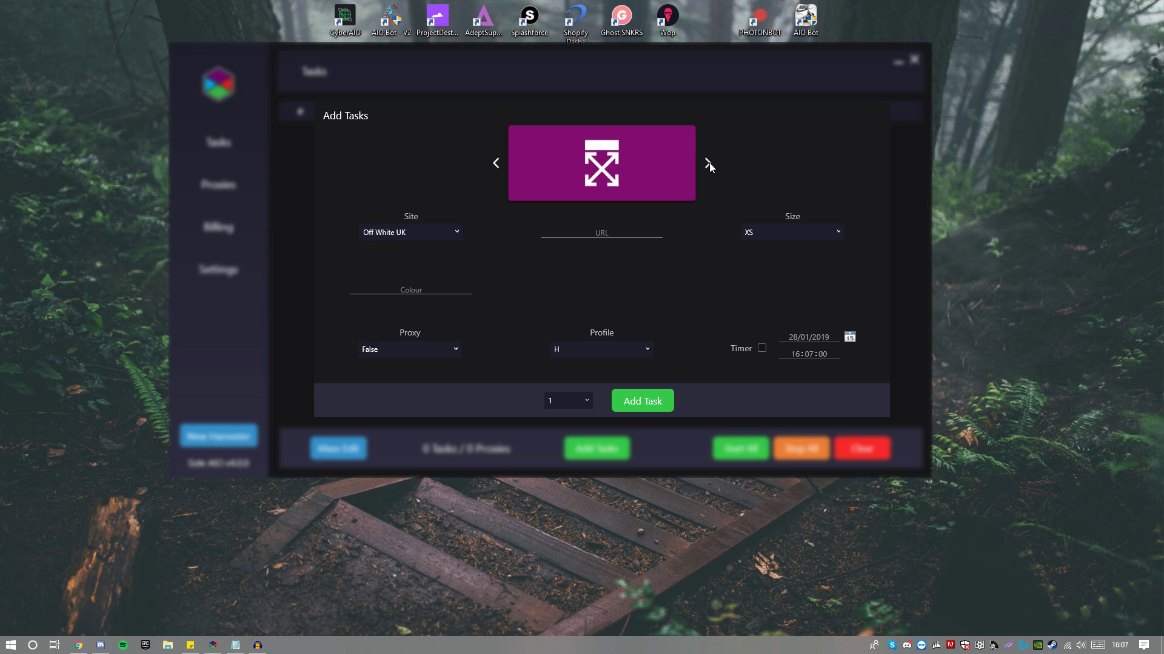
left_click(496, 164)
left_click(427, 232)
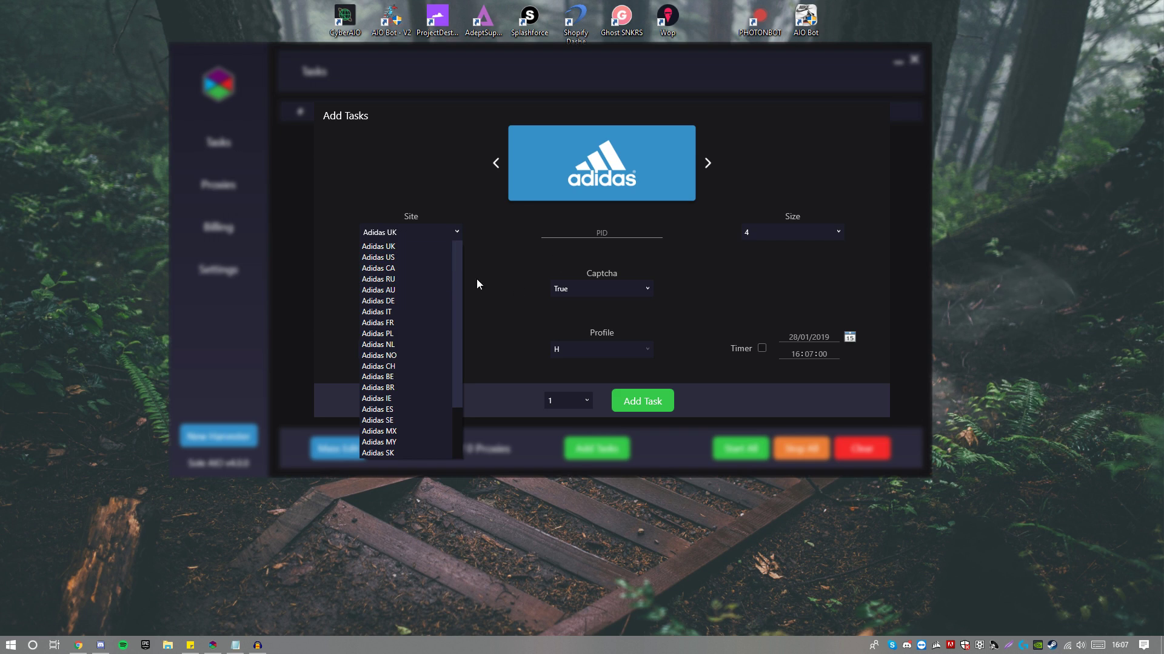
left_click(397, 247)
left_click(412, 289)
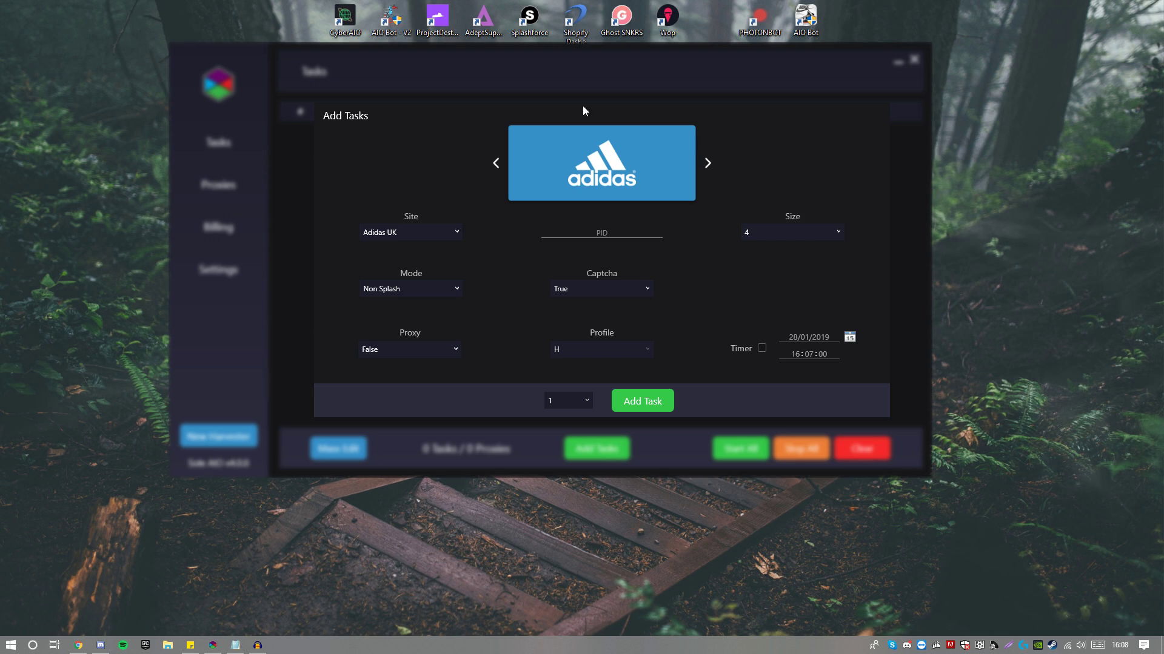
left_click(101, 644)
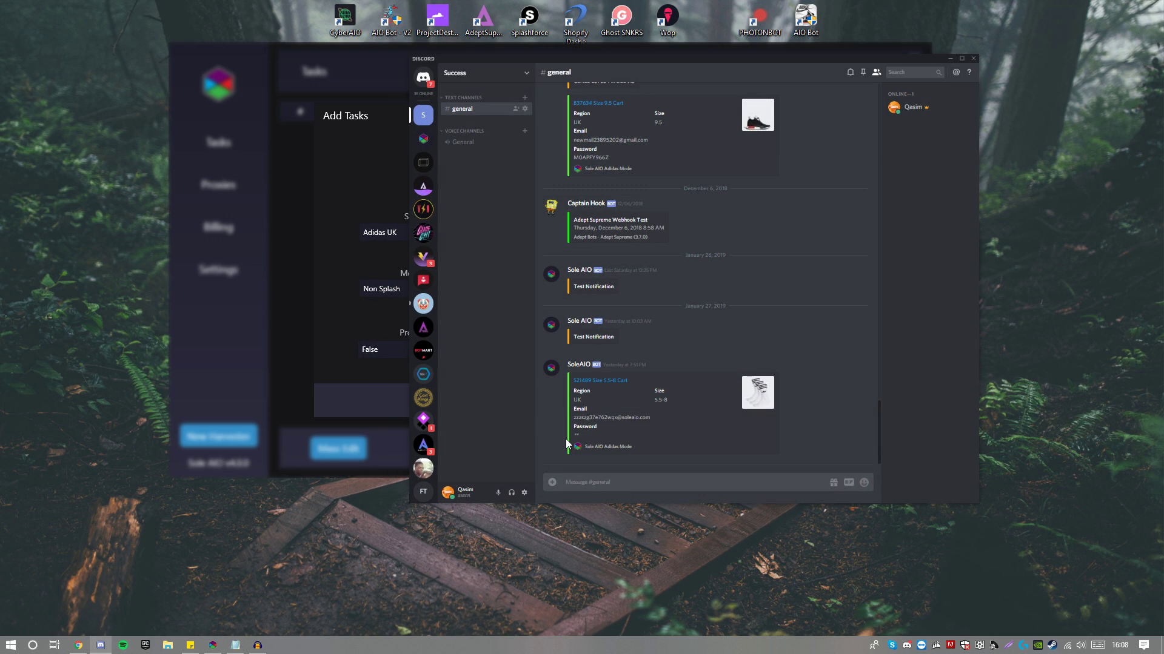
left_click(950, 58)
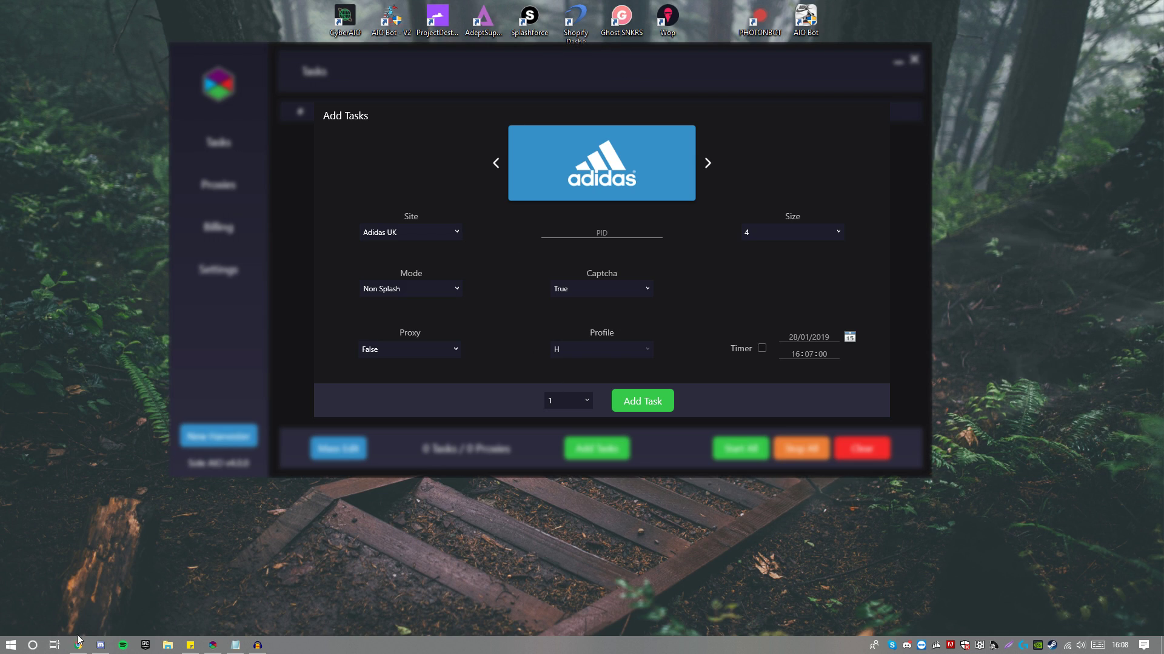
left_click(101, 645)
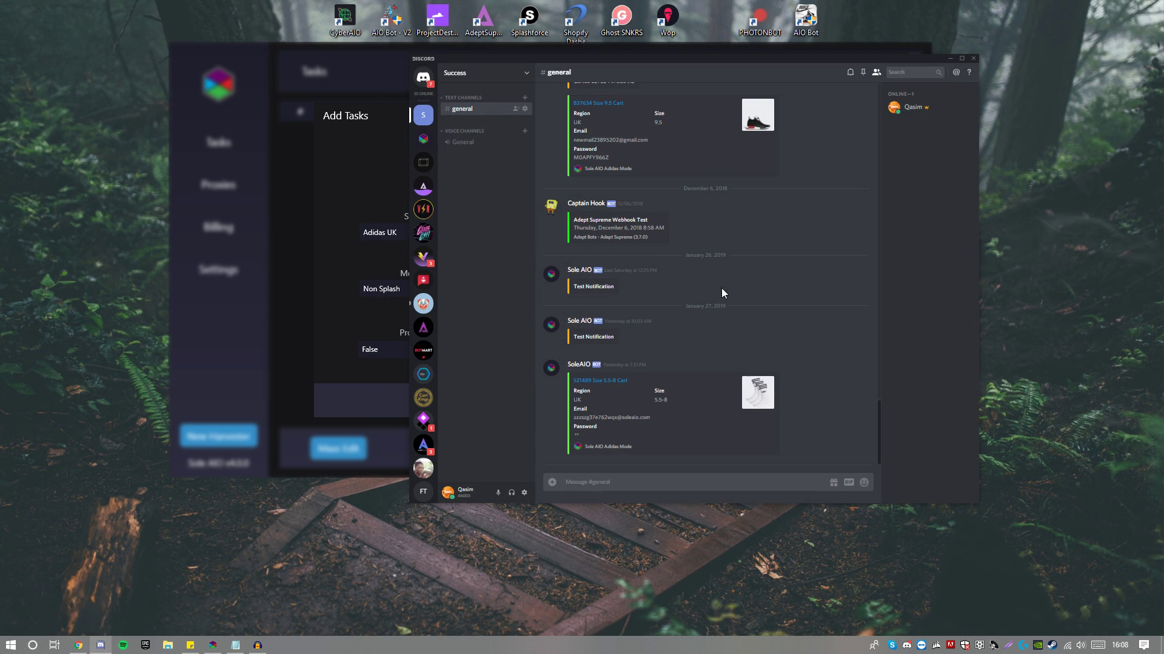
left_click(525, 109)
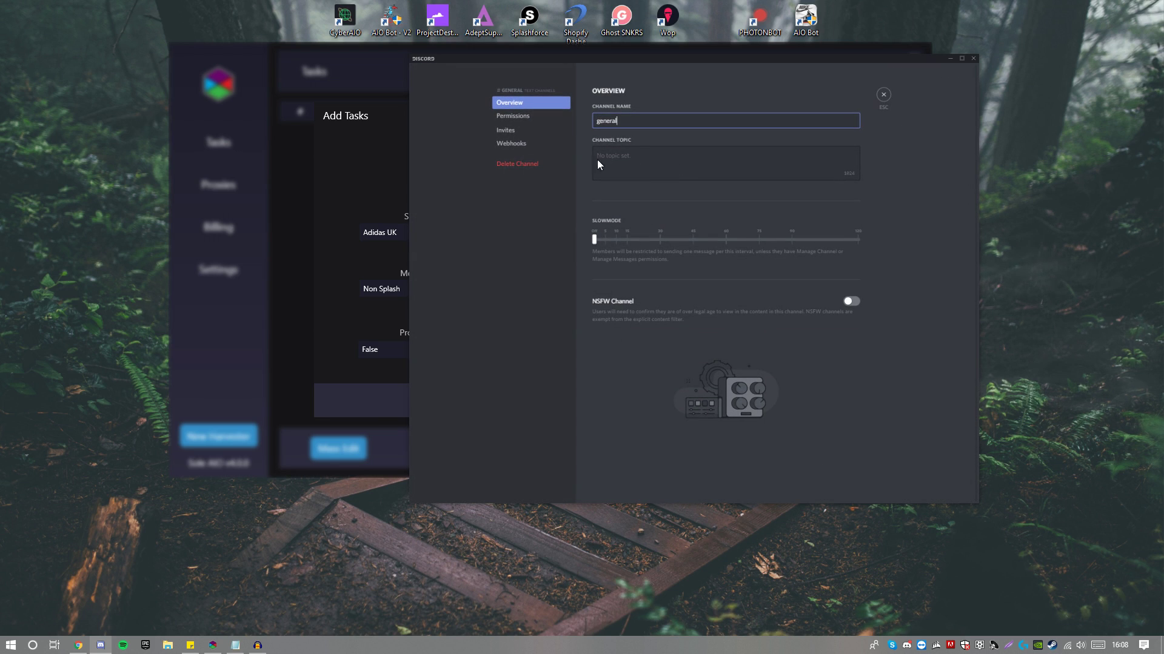
left_click(541, 146)
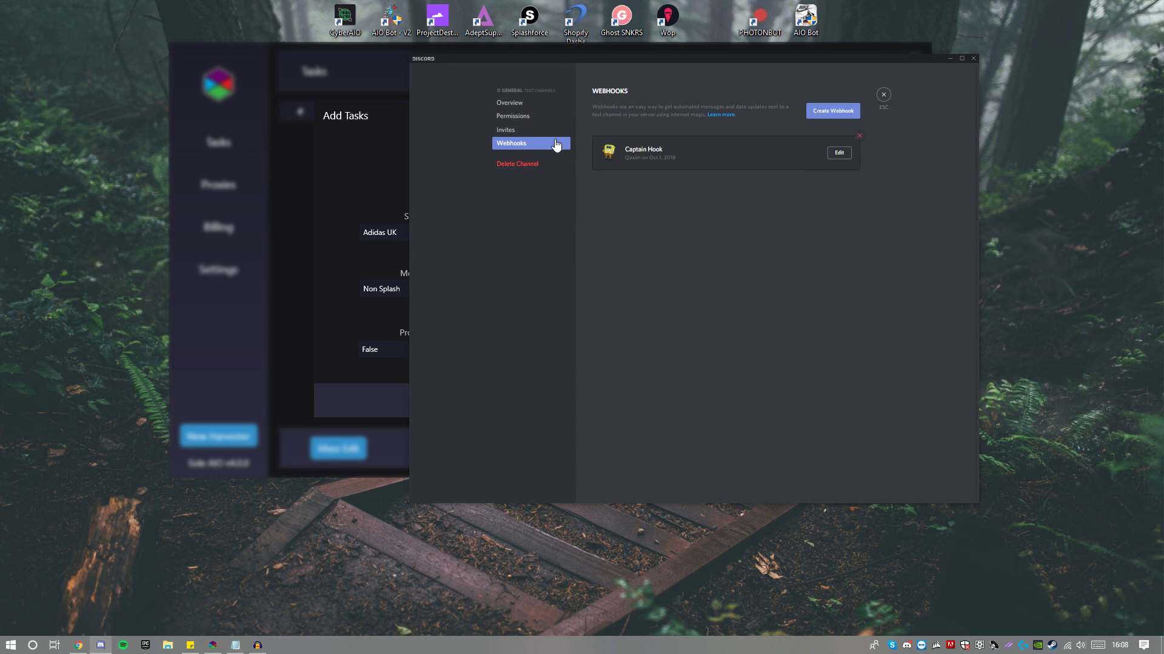
left_click(883, 95)
left_click(950, 60)
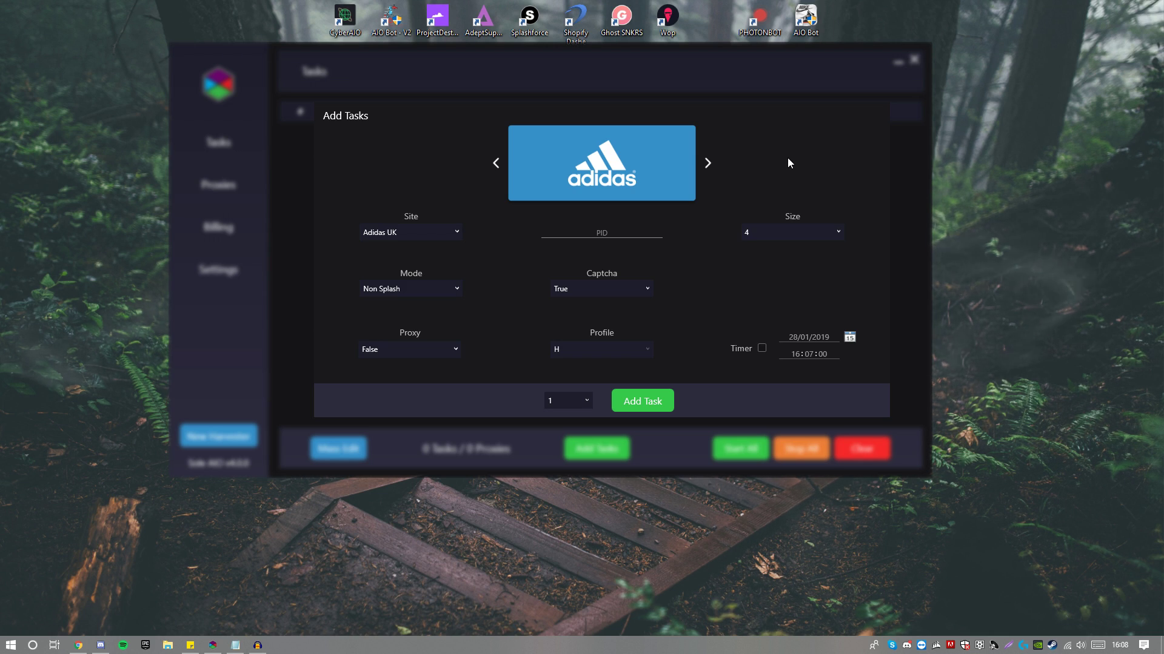
Set the Adidas UK task size to Random
left_click(738, 191)
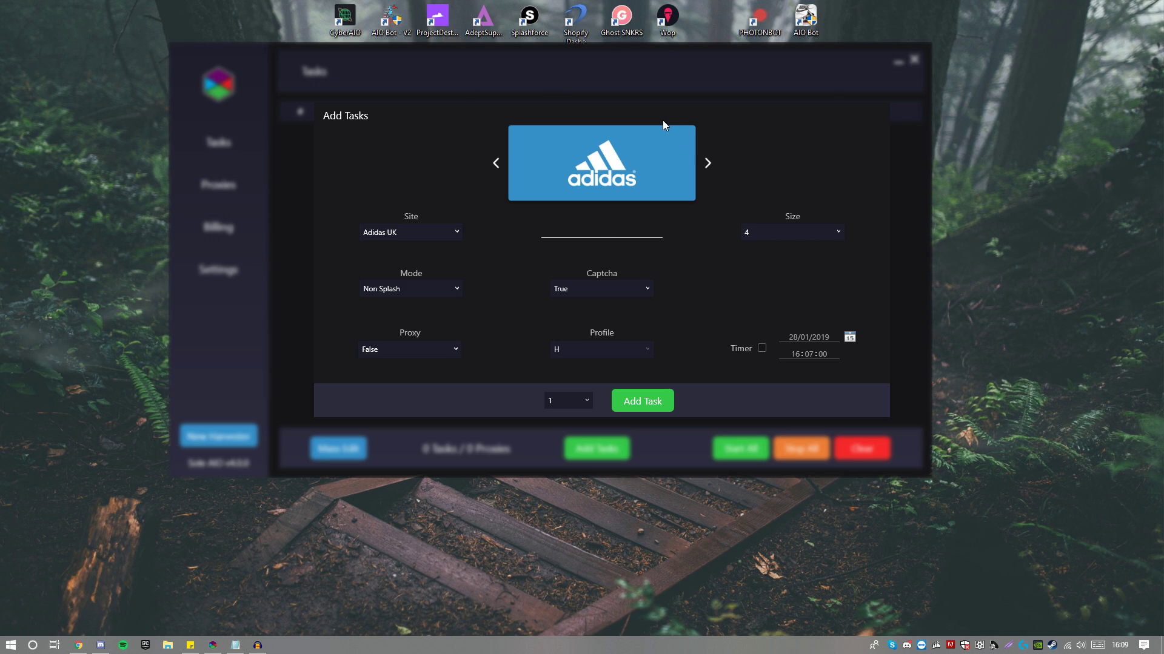
left_click(784, 233)
scroll(769, 286, "down", 3)
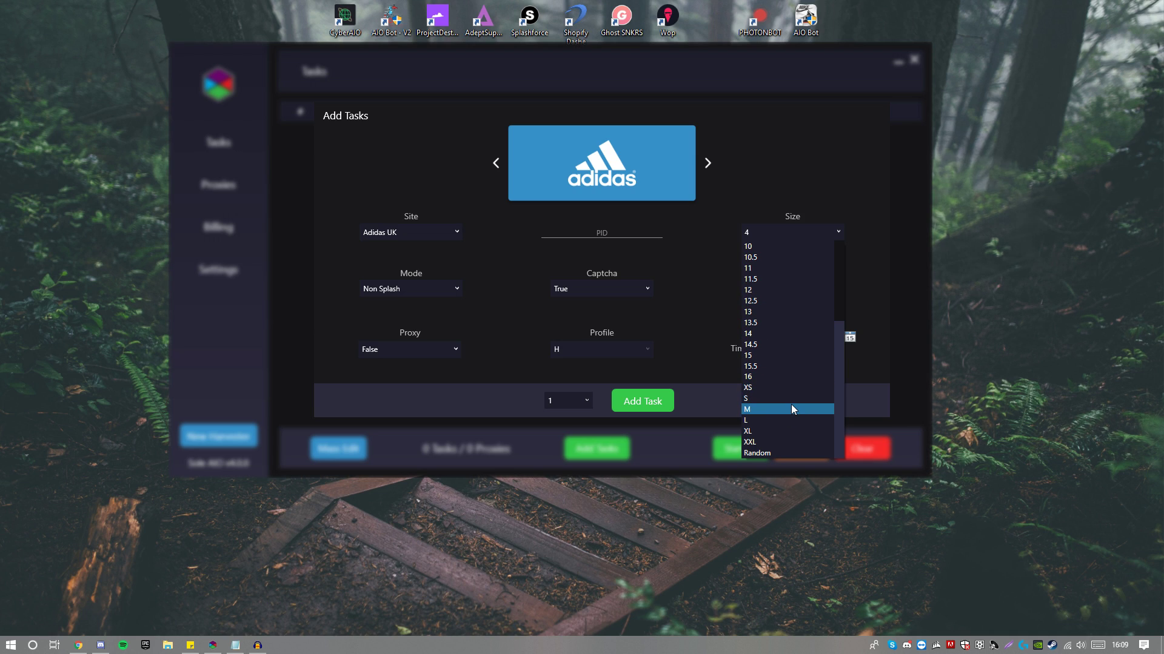
left_click(766, 454)
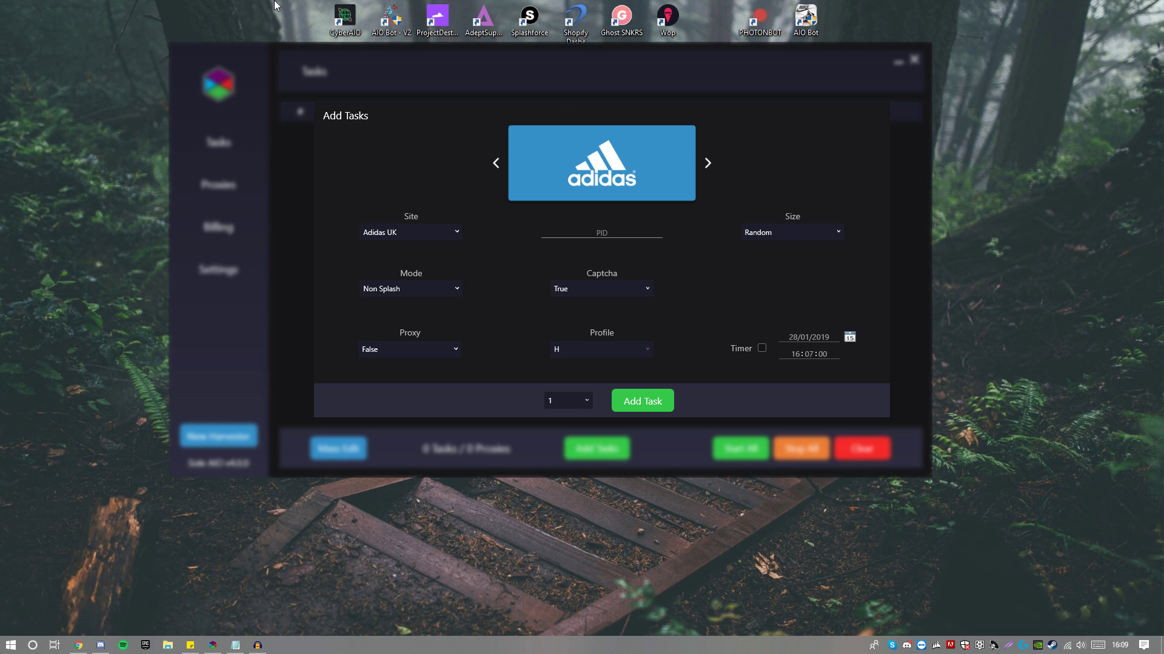
Enable the start timer for 28/01/2019 16:07:00, leaving quantity at 1
left_click(761, 350)
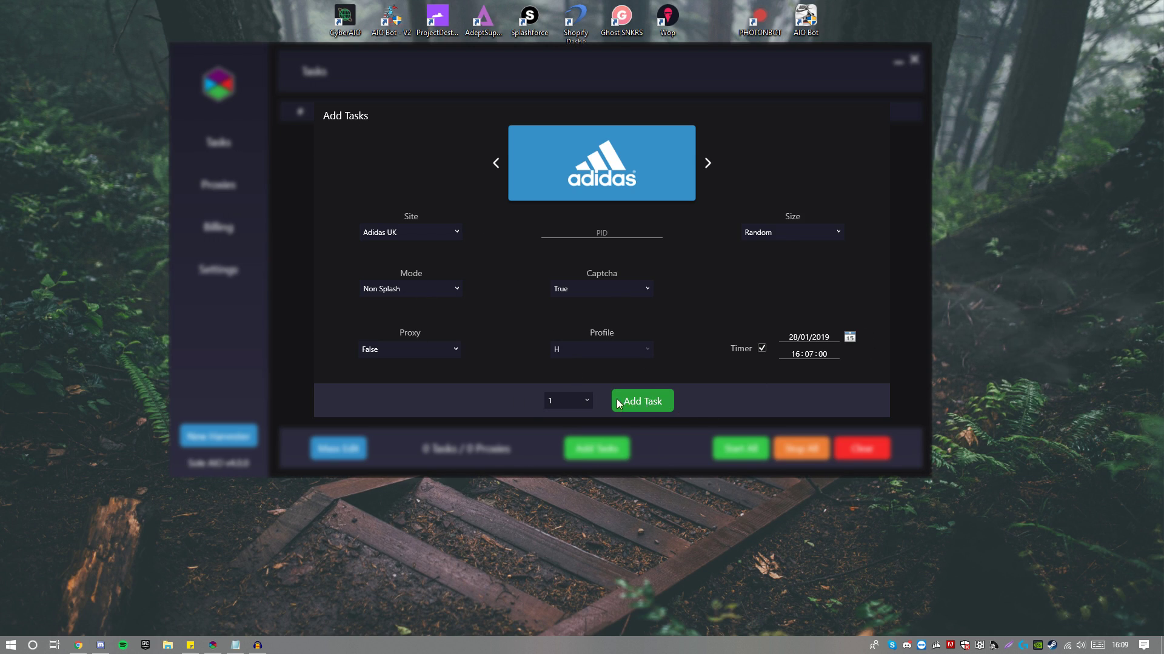
left_click(572, 400)
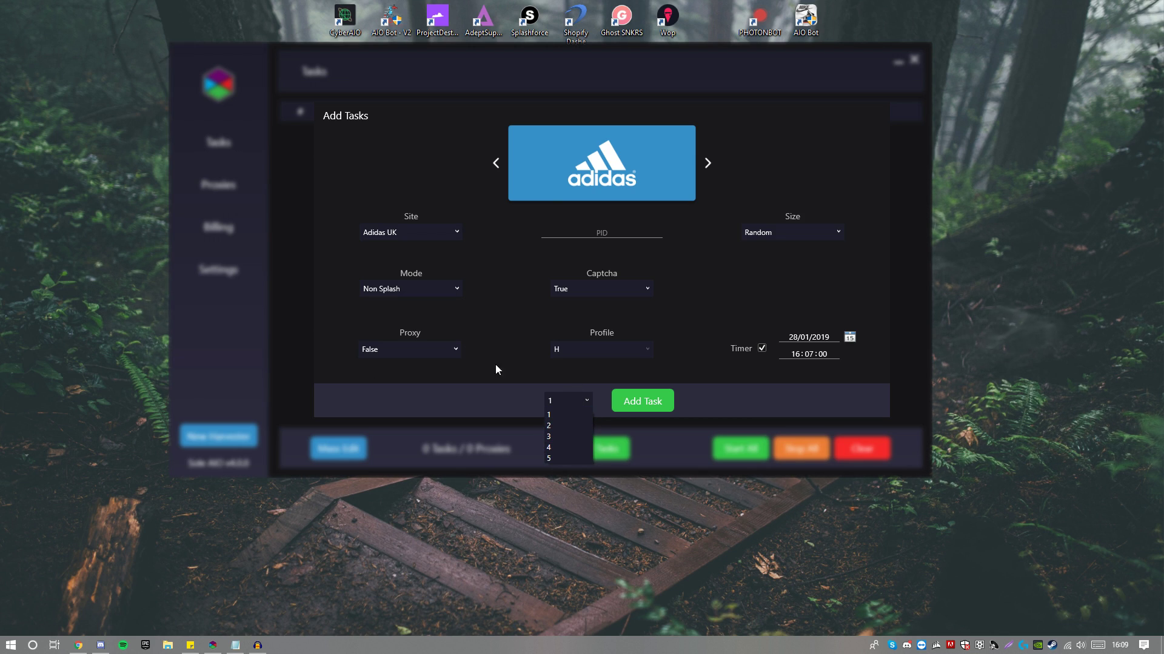
left_click(786, 281)
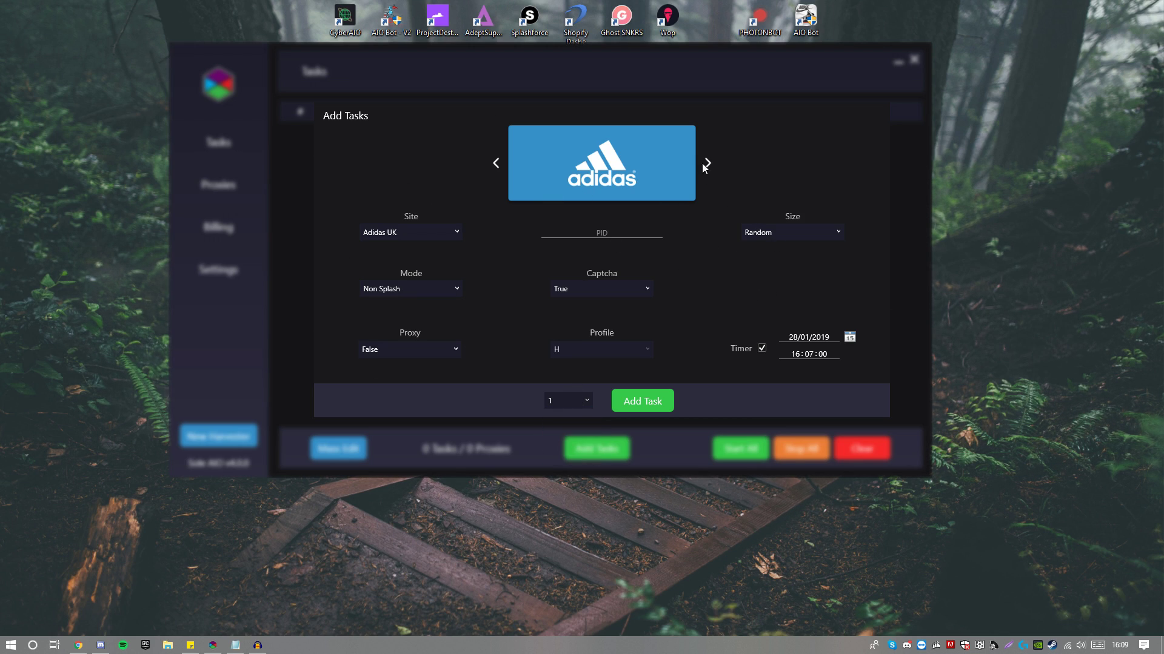
left_click(708, 164)
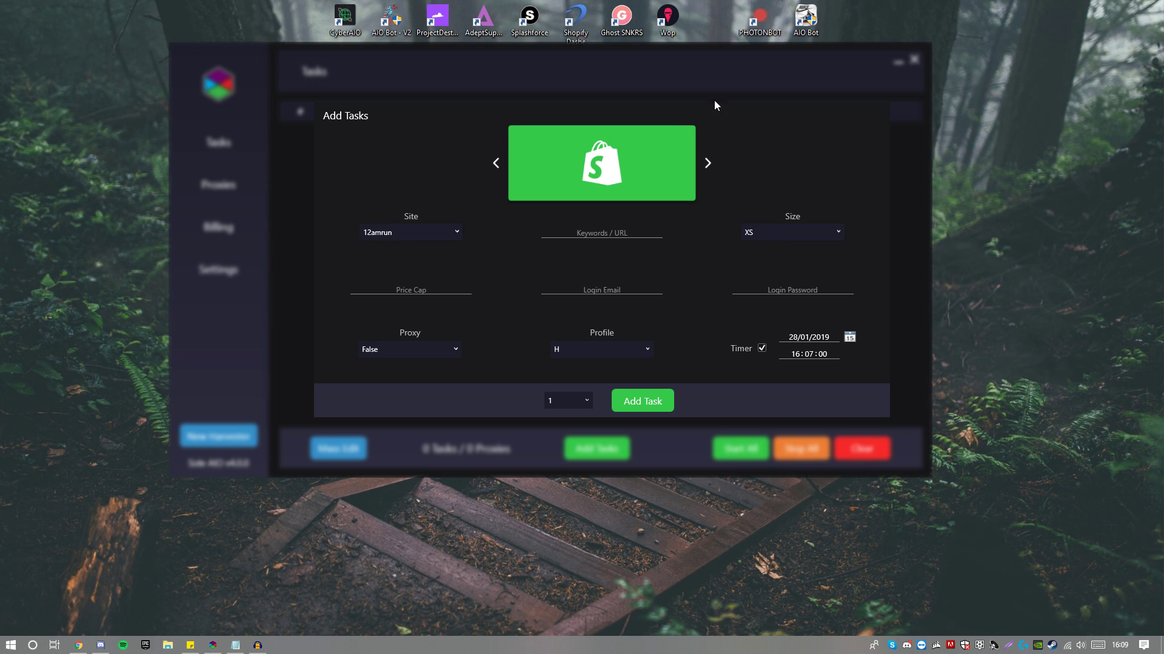
left_click(384, 234)
scroll(387, 285, "down", 10)
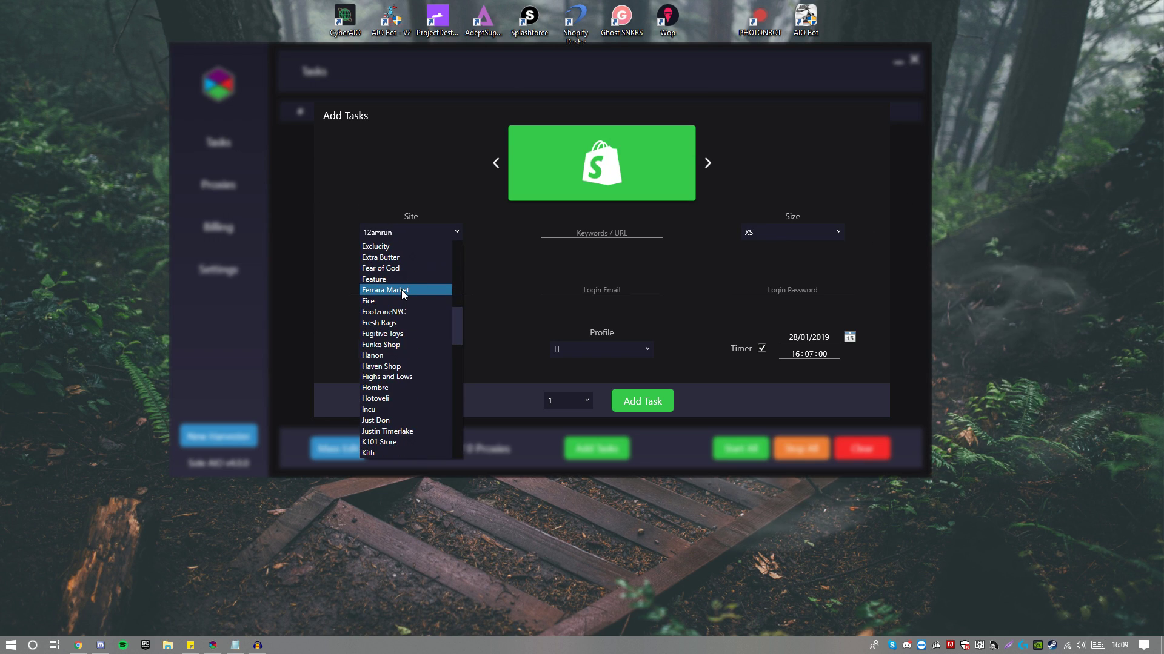
scroll(402, 289, "down", 5)
scroll(406, 287, "down", 12)
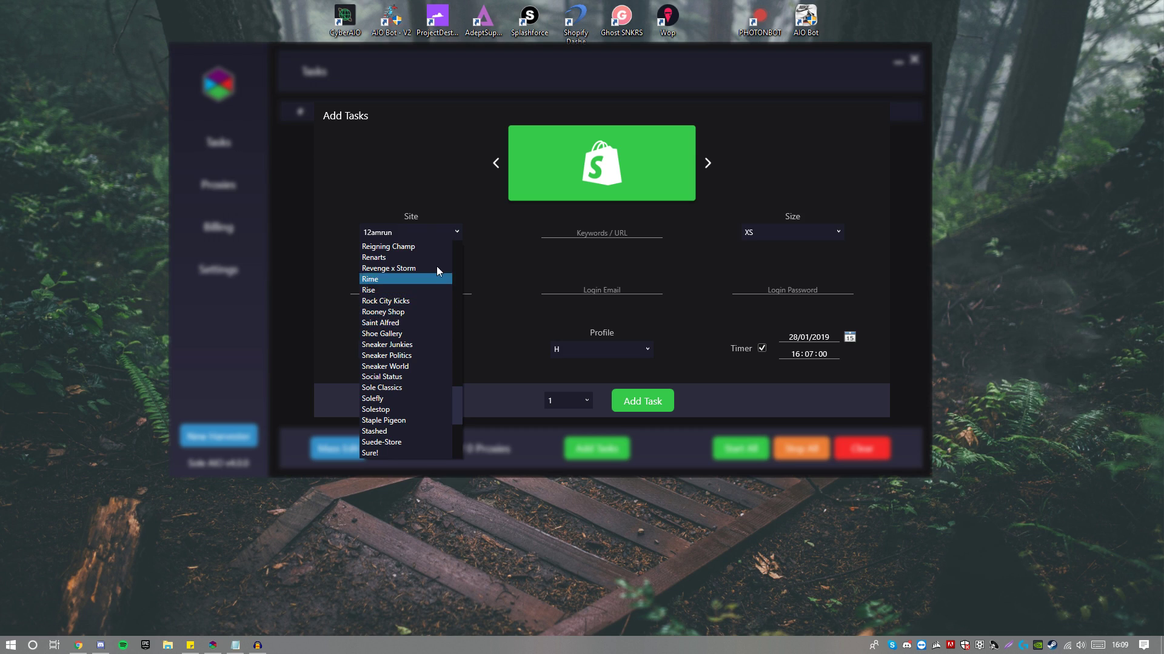
left_click(501, 262)
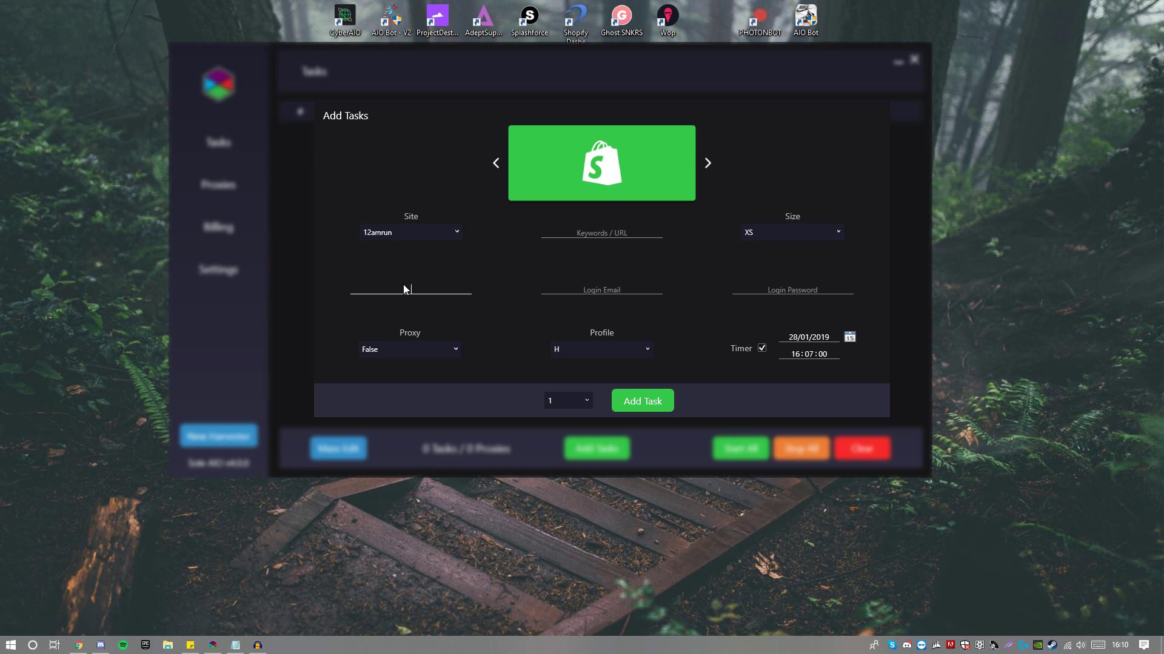
left_click(442, 351)
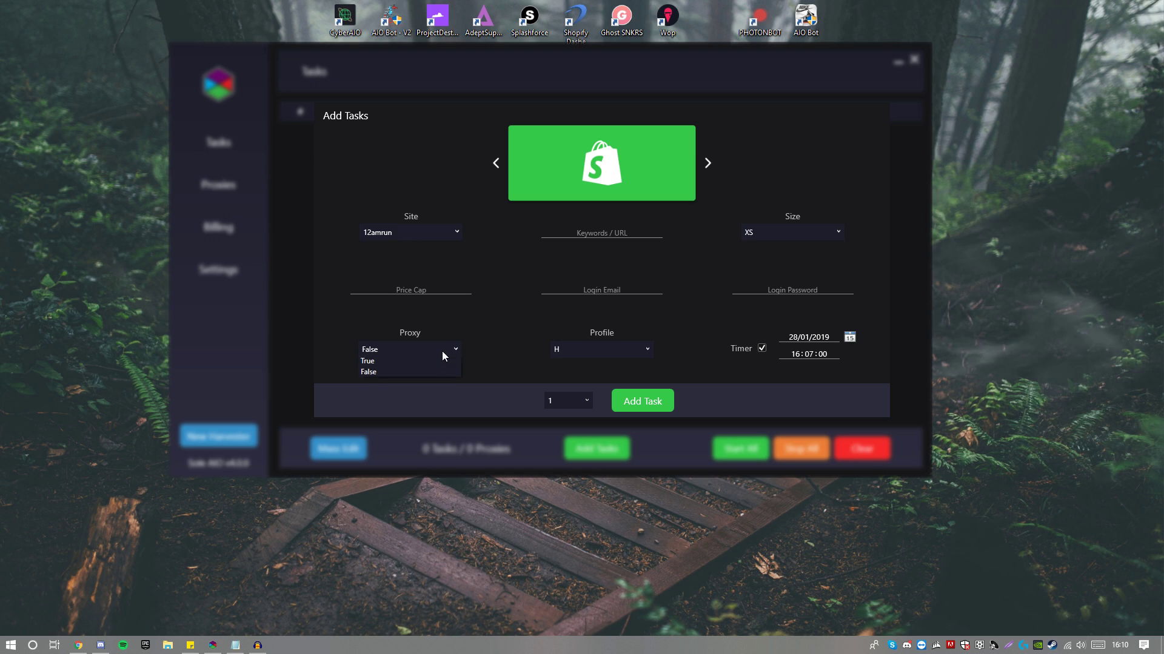
left_click(400, 375)
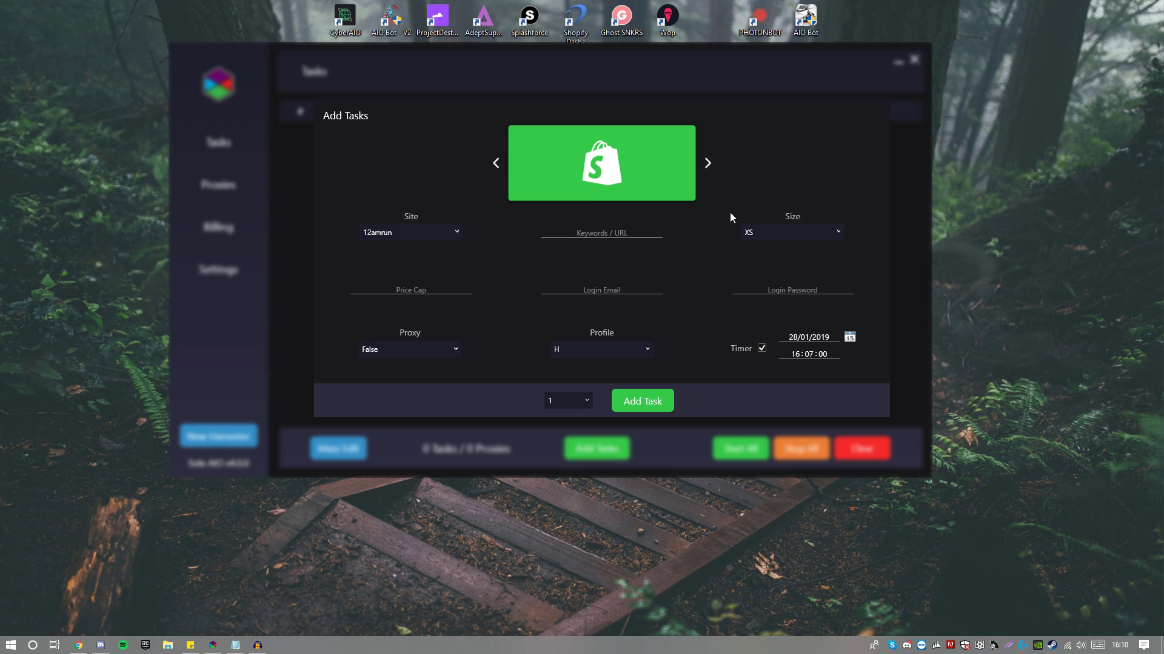
left_click(634, 355)
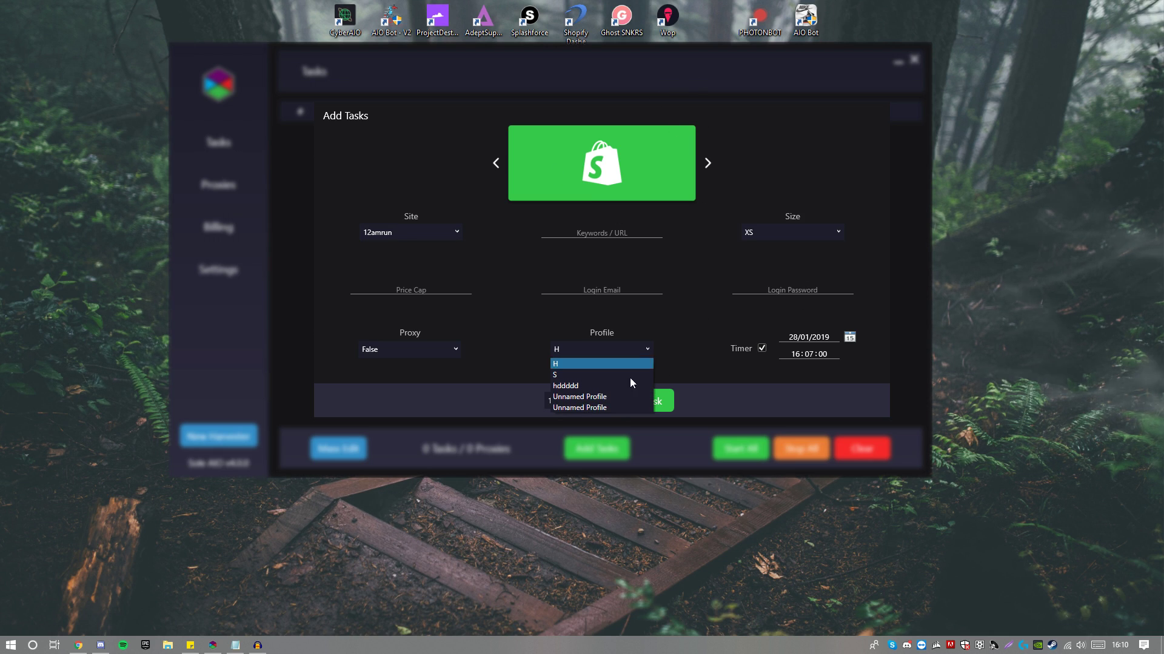
left_click(707, 308)
left_click(831, 286)
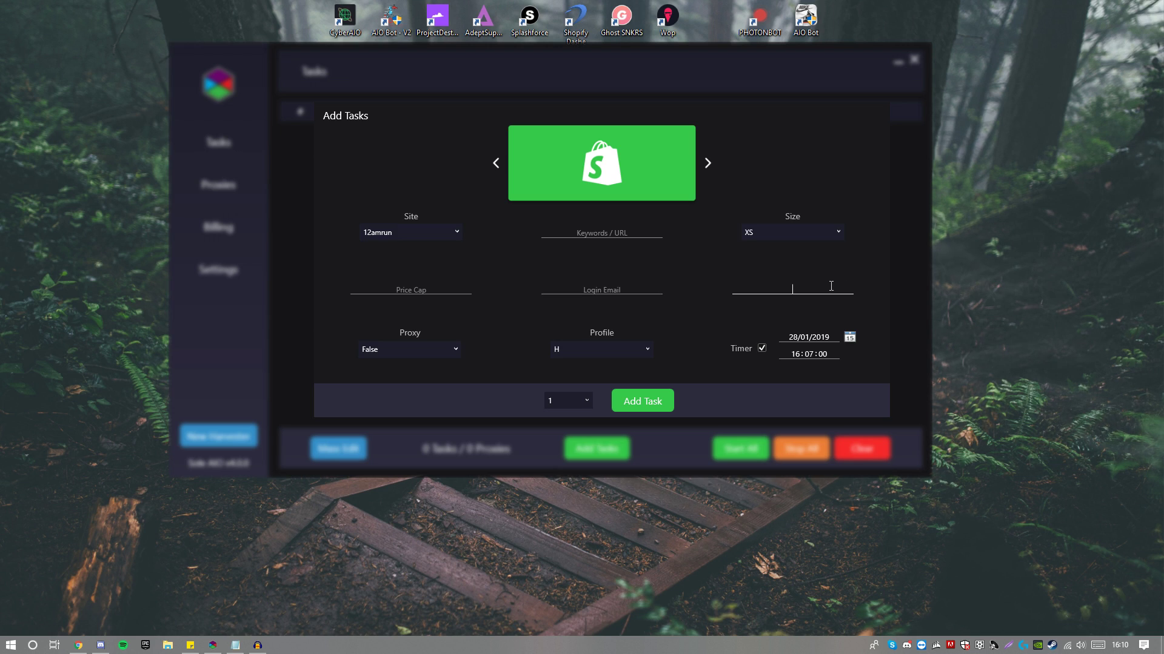
left_click(615, 232)
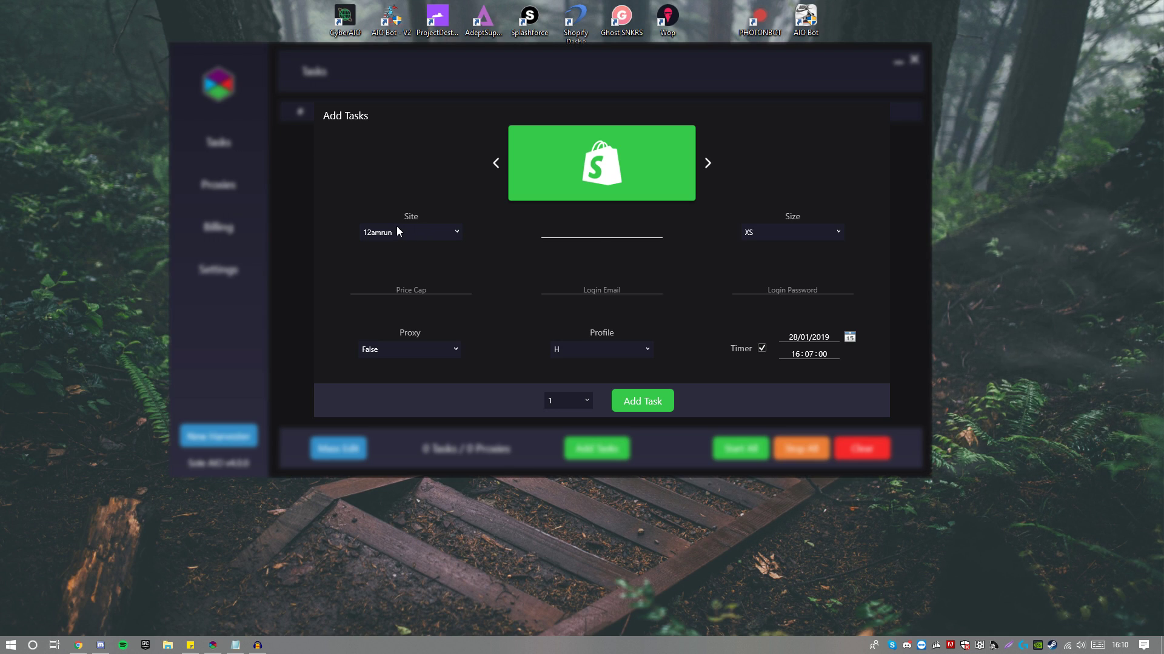
Fill in the Off-White UK task with size XS and the scheduled start timer turned off
left_click(617, 286)
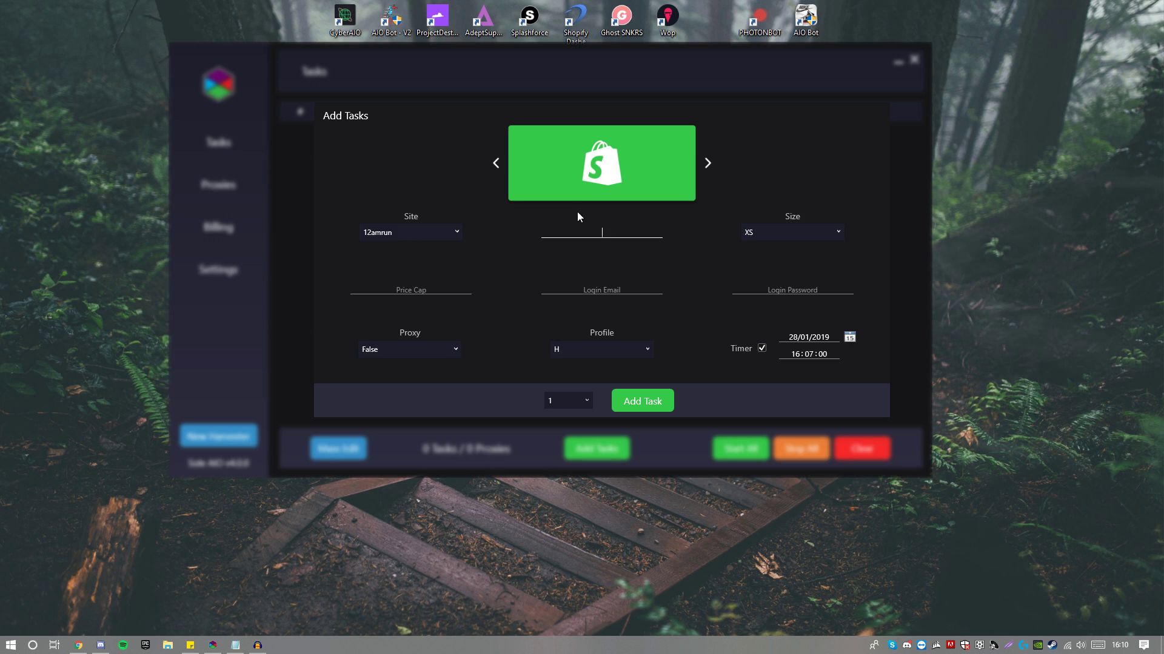
left_click(620, 292)
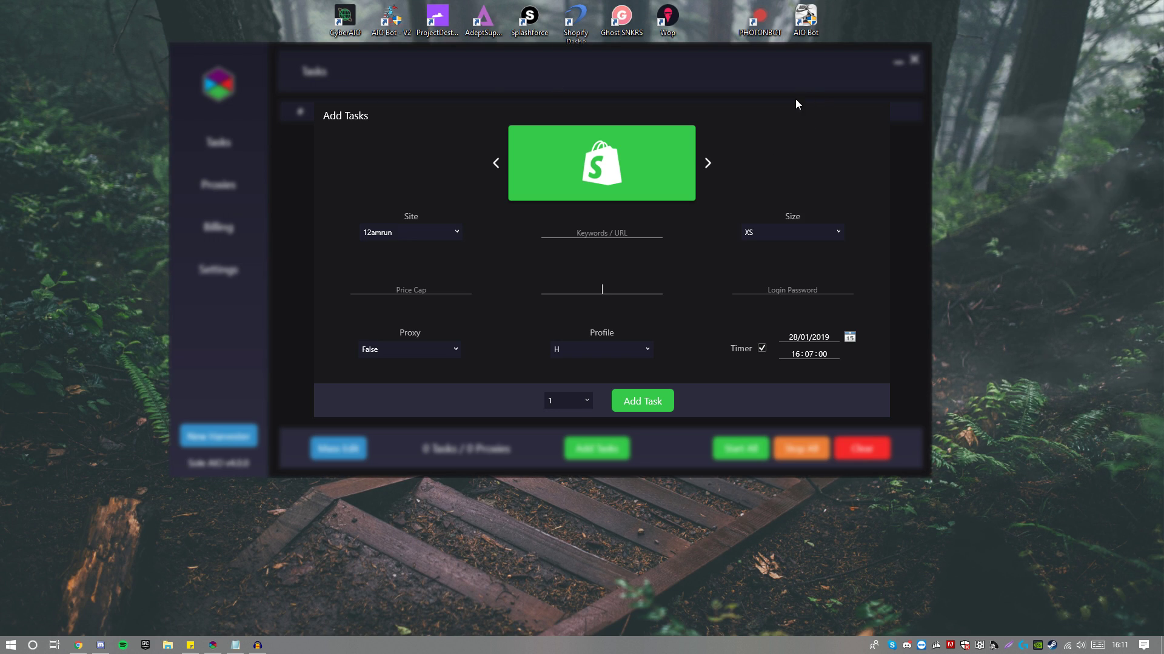
left_click(762, 237)
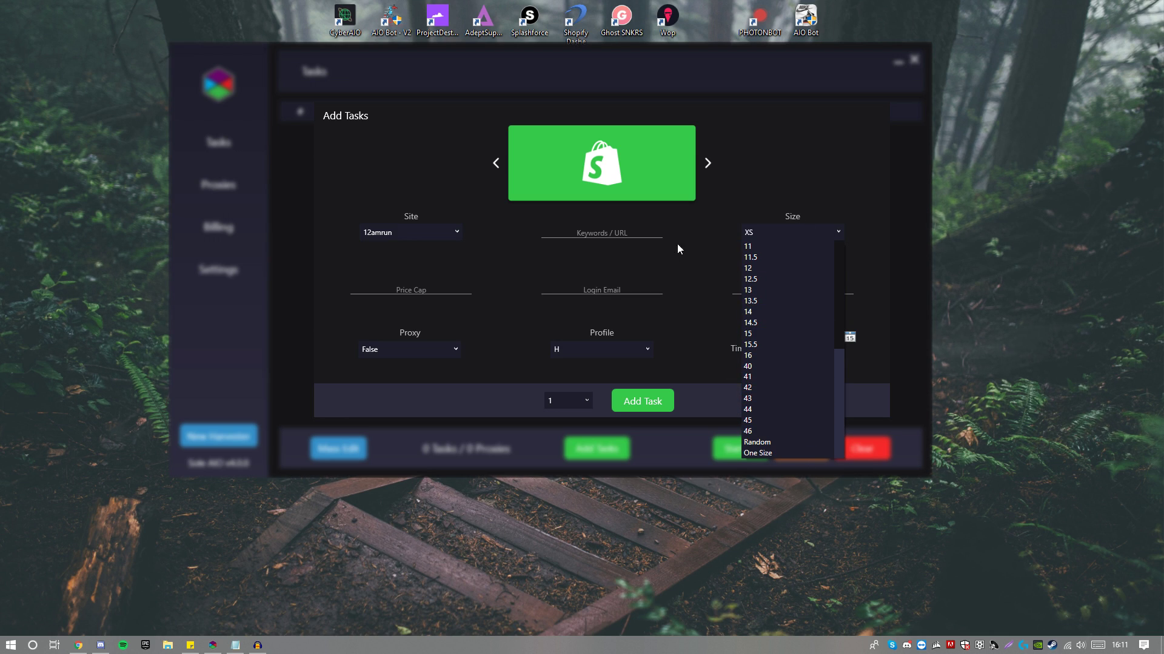
left_click(685, 229)
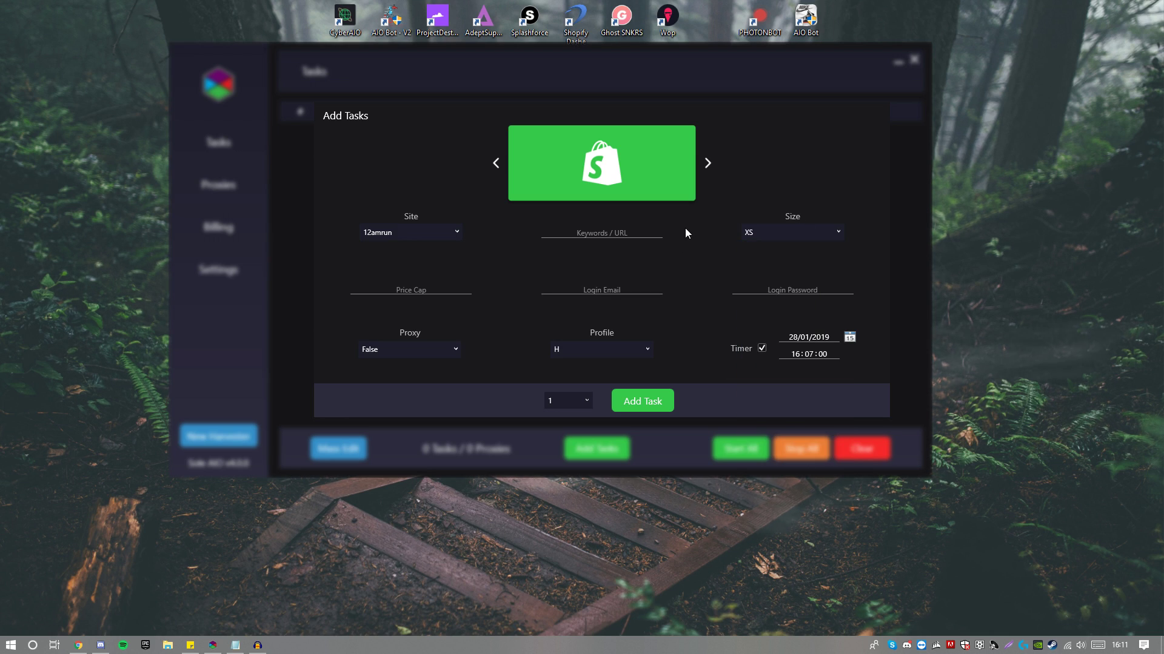
left_click(765, 349)
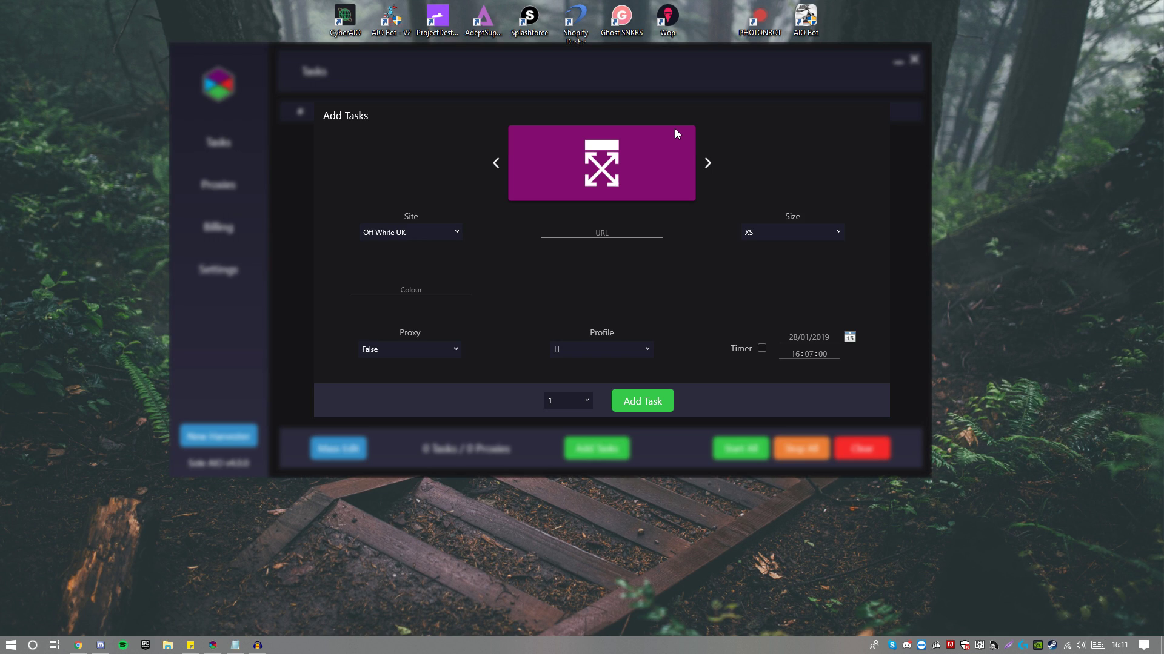
left_click(432, 233)
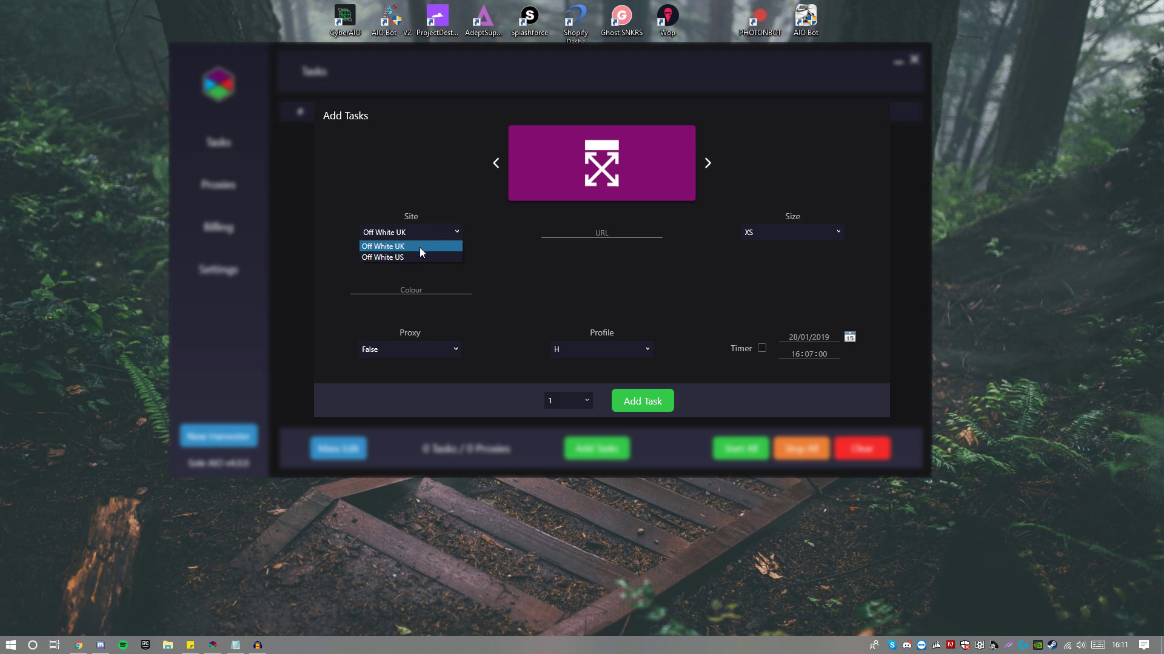
left_click(421, 249)
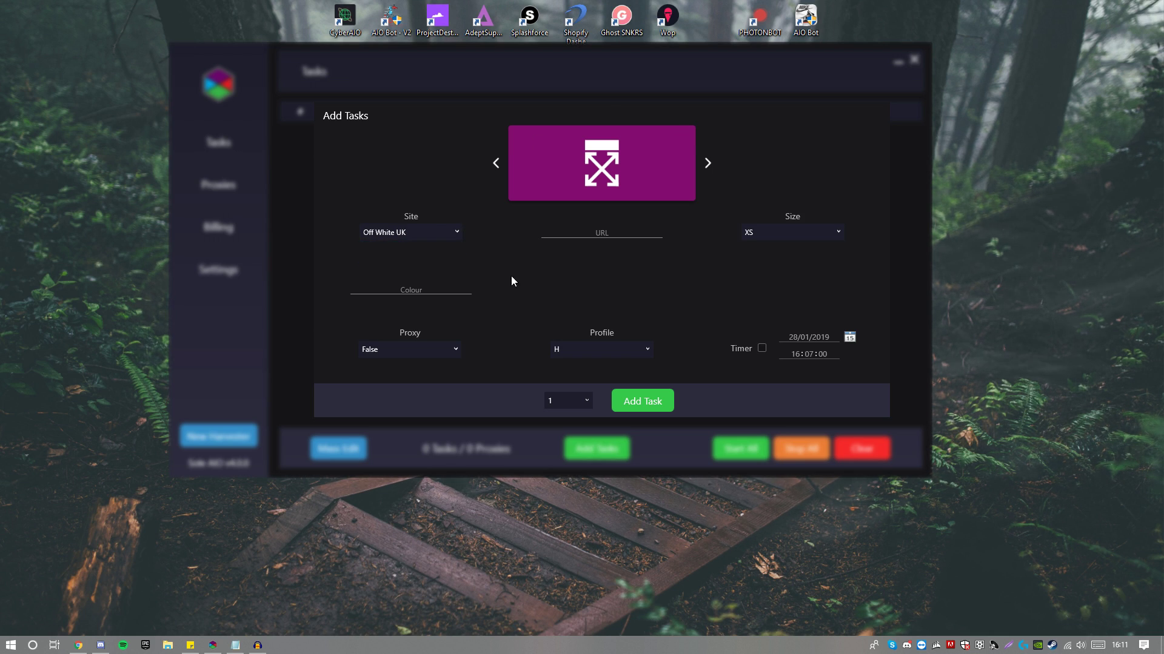
left_click(790, 237)
scroll(815, 376, "down", 5)
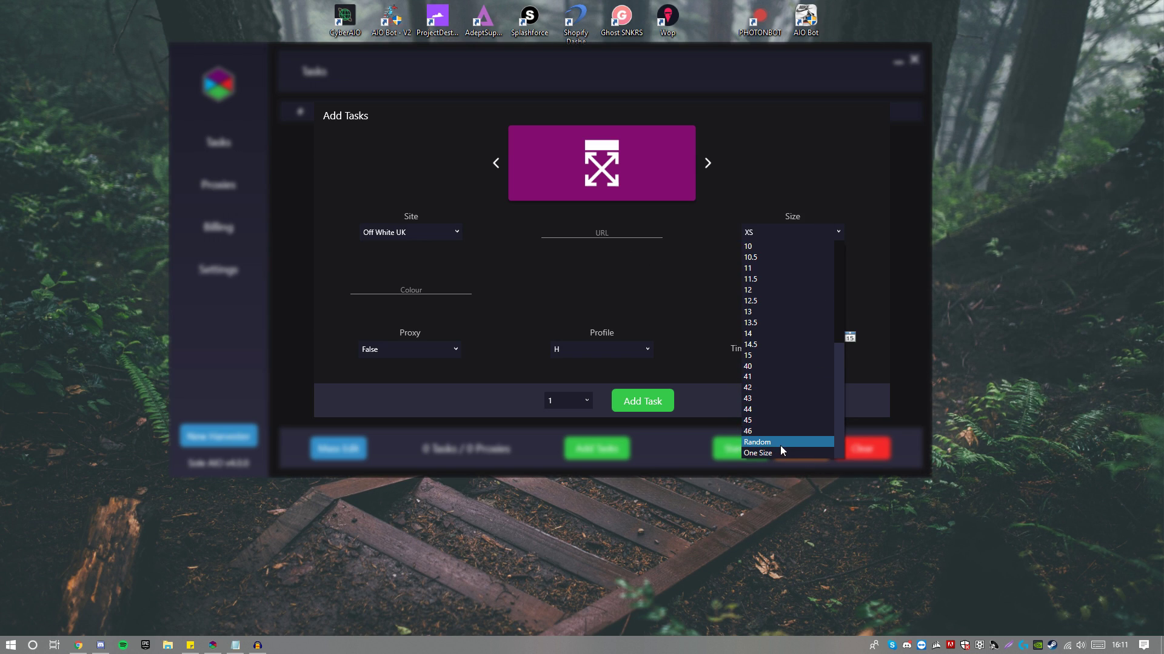
left_click(670, 269)
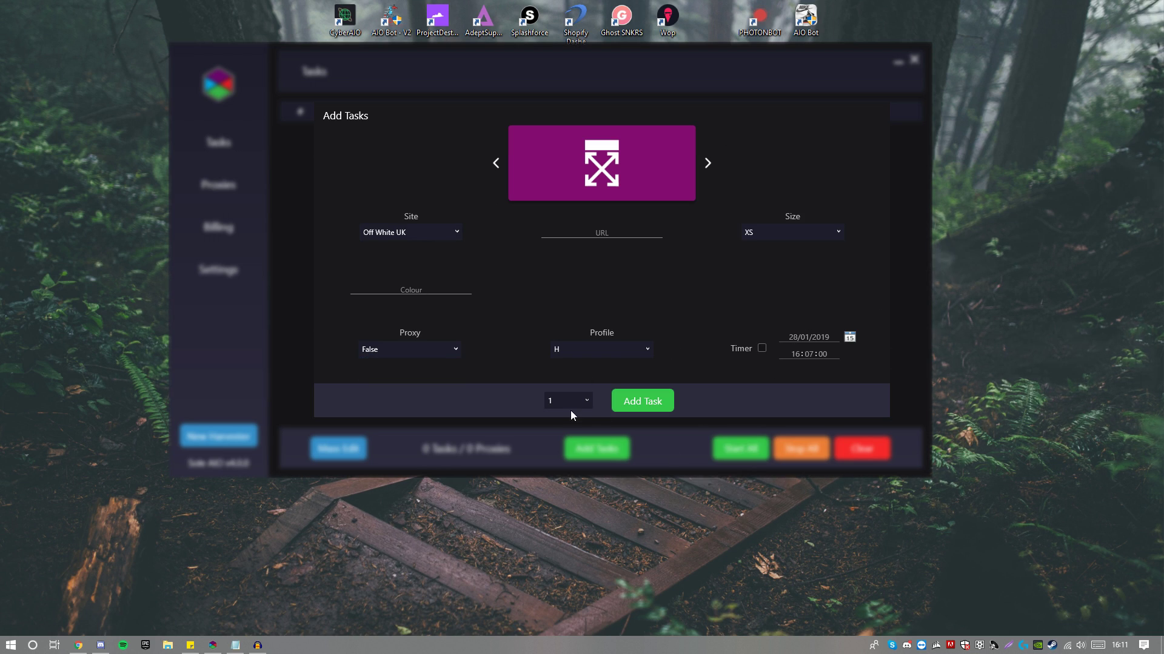
left_click(900, 150)
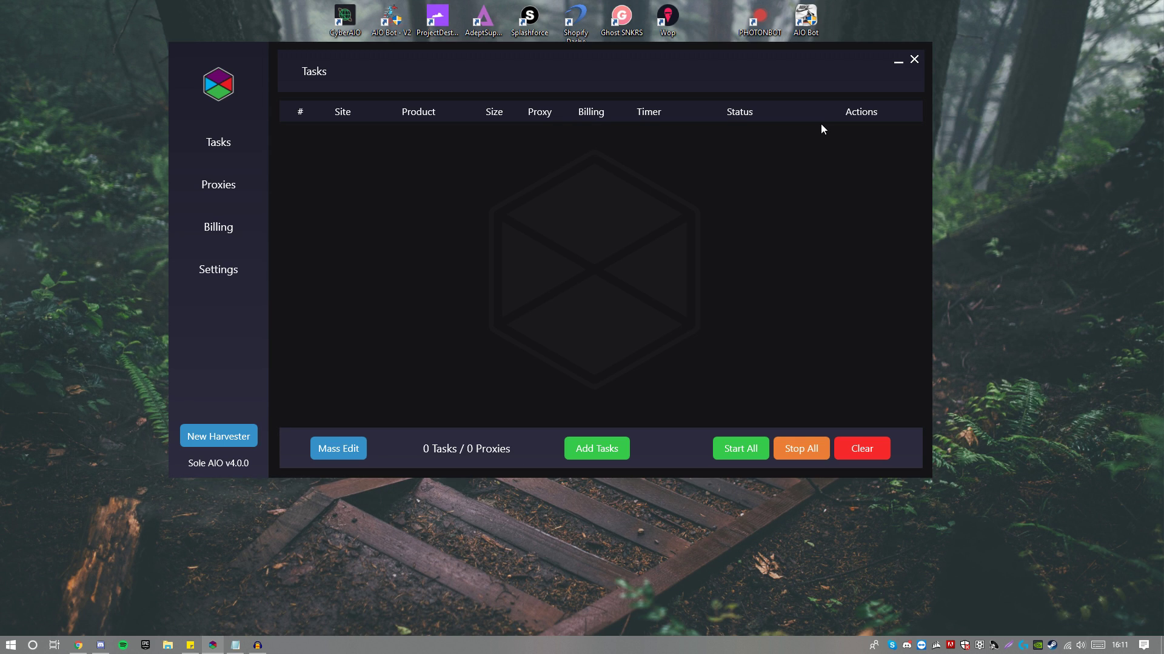
Open the Add Tasks form, close it, then reopen it
left_click(581, 448)
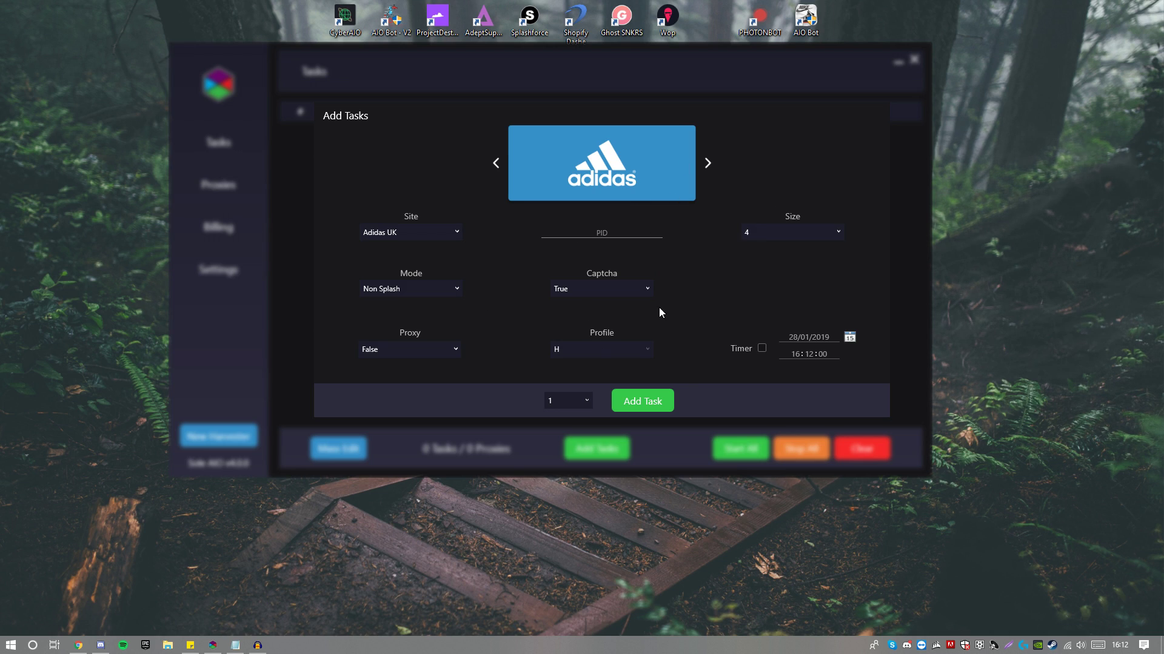
left_click(286, 149)
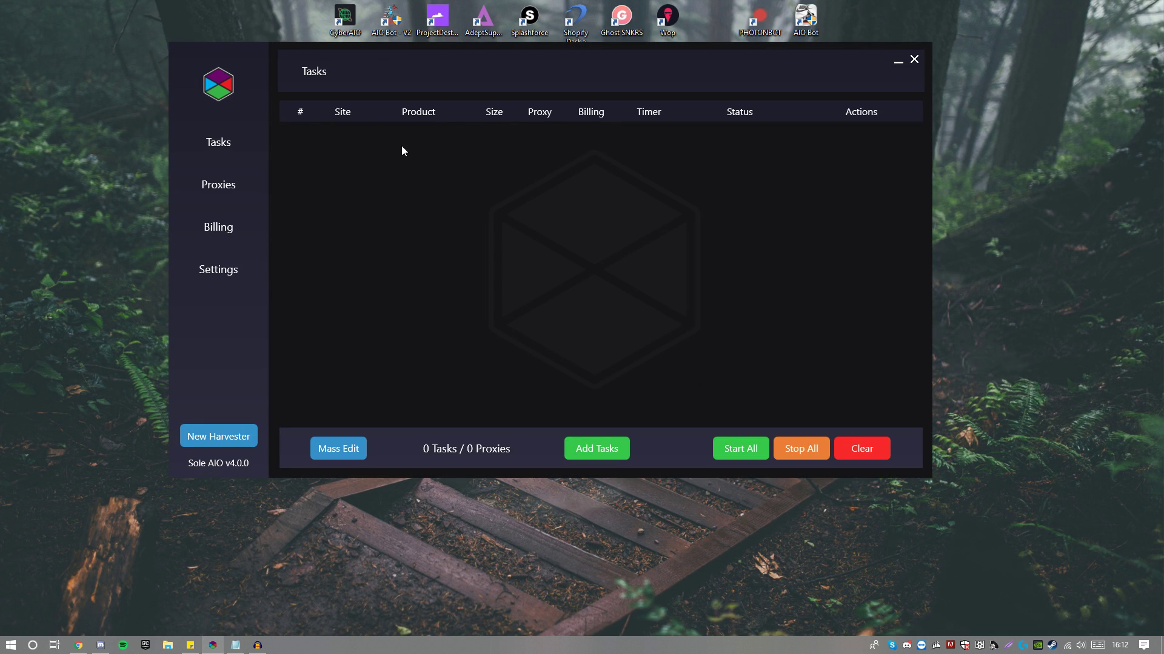
left_click(570, 441)
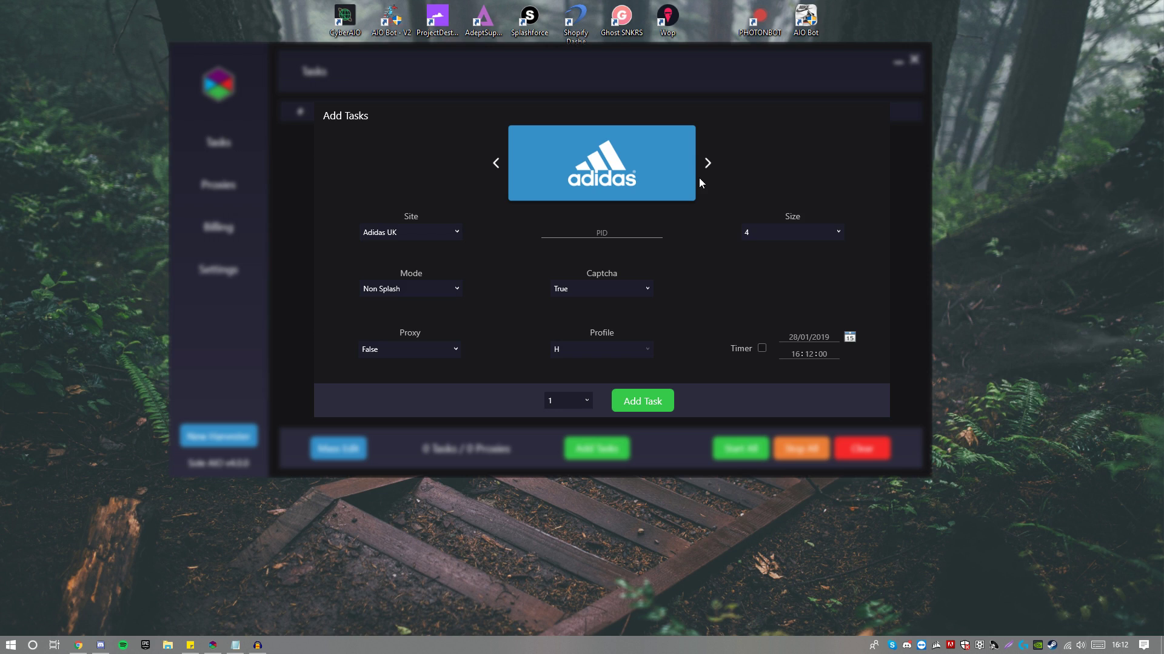
Flip the task form from Shopify back to Adidas, then dismiss it to show the empty dashboard
left_click(706, 162)
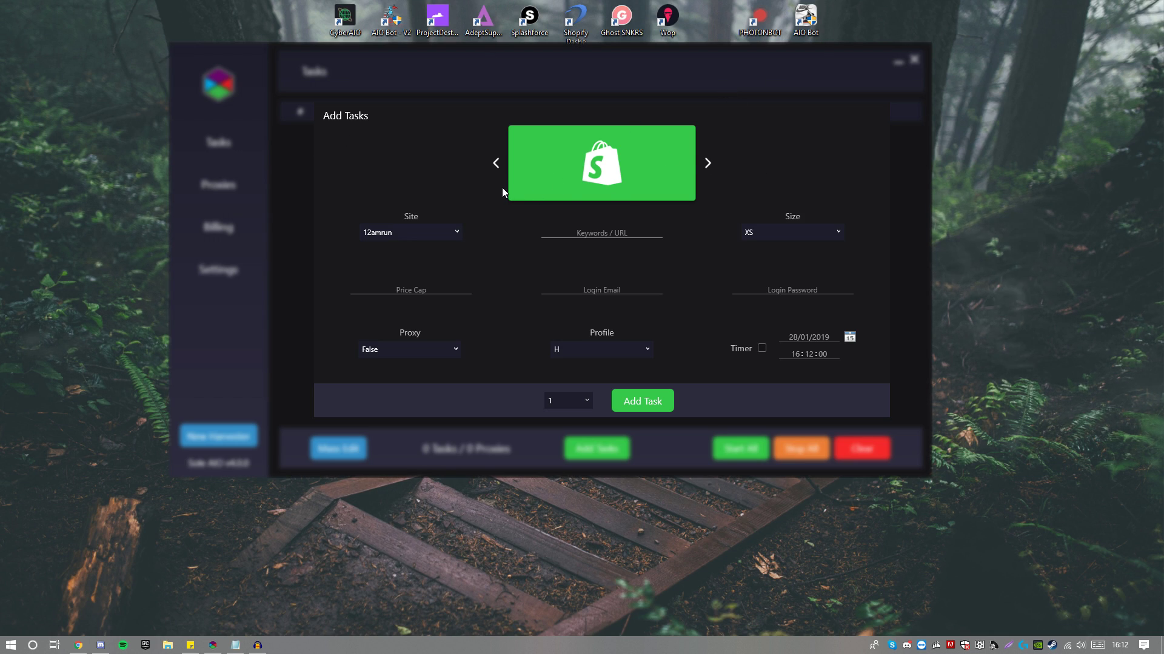
left_click(495, 163)
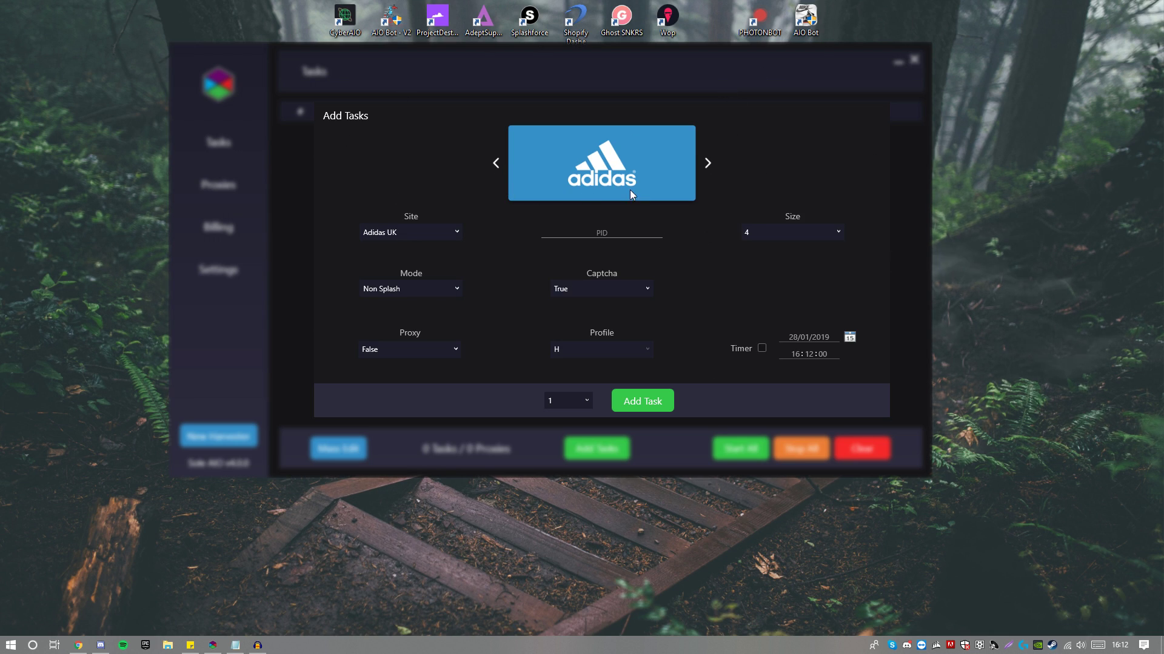
left_click(909, 351)
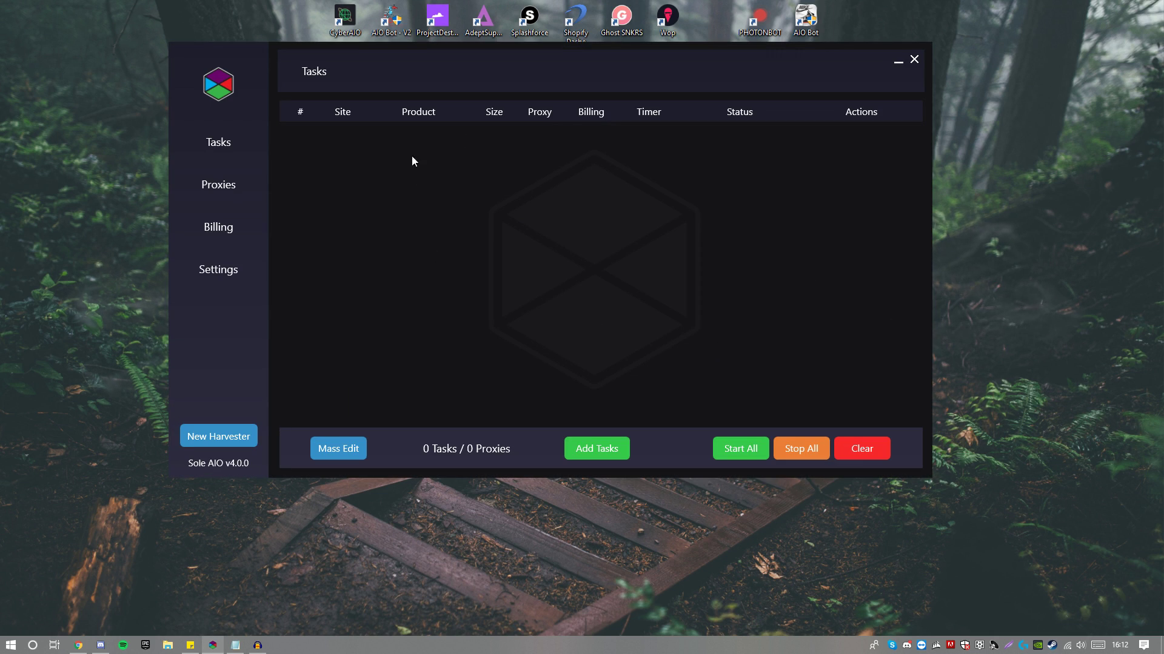
left_click_drag(576, 93, 555, 78)
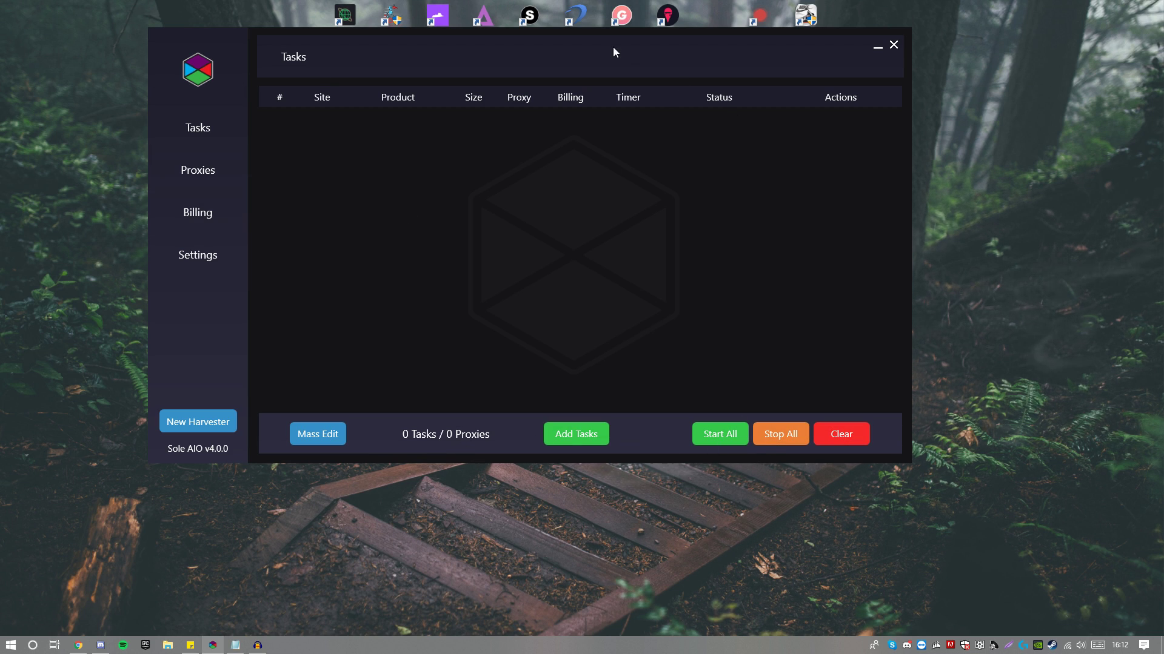
left_click_drag(603, 53, 642, 49)
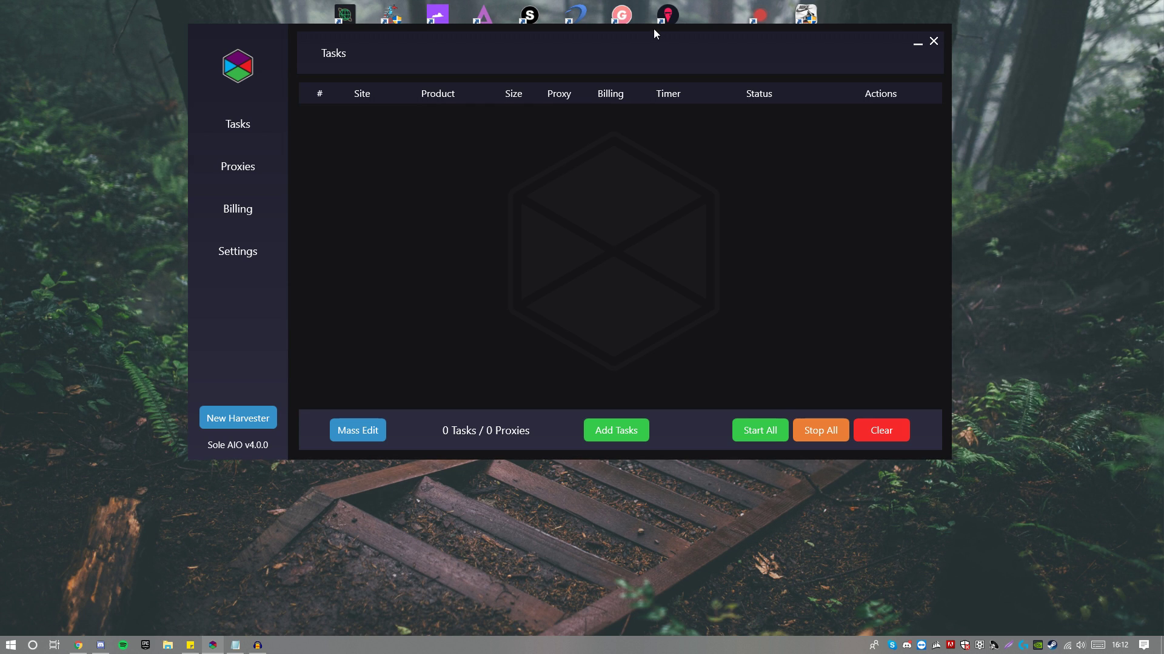
left_click_drag(653, 28, 638, 32)
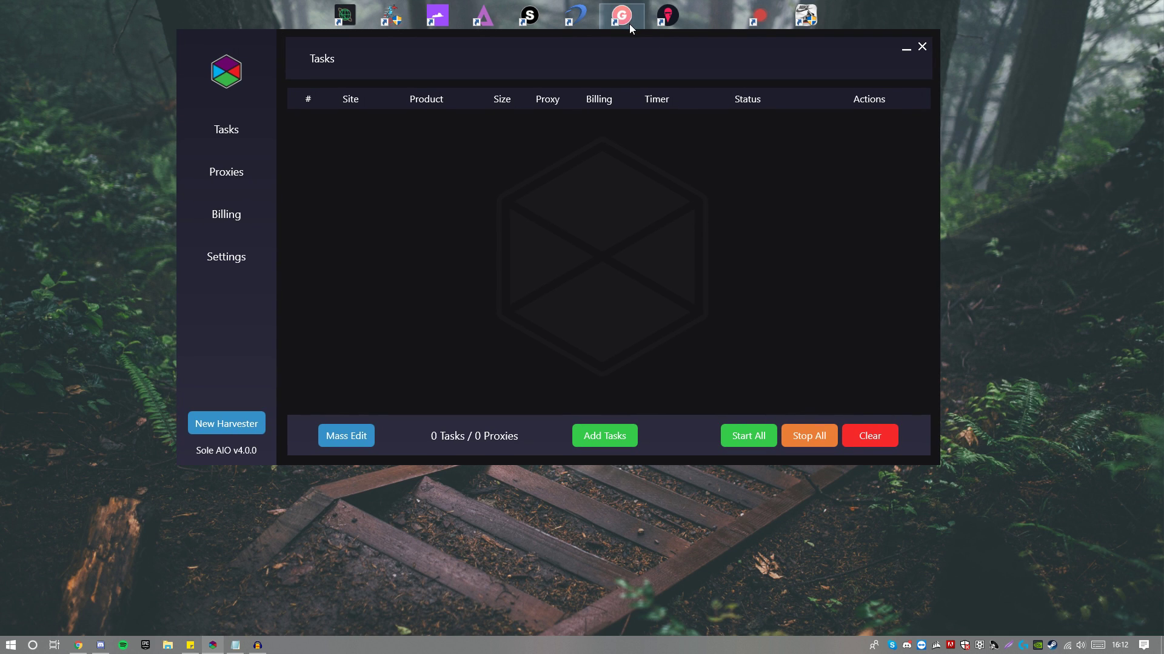